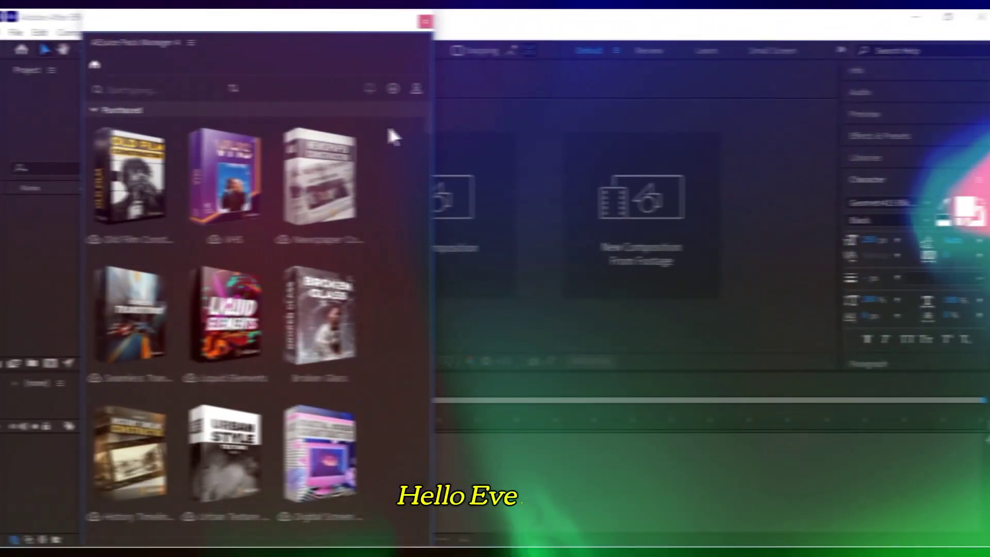
Retype the text 01 precomp title as KINETIC at 438 px, then go back to Textured Poster 04.
drag(423, 118, 422, 138)
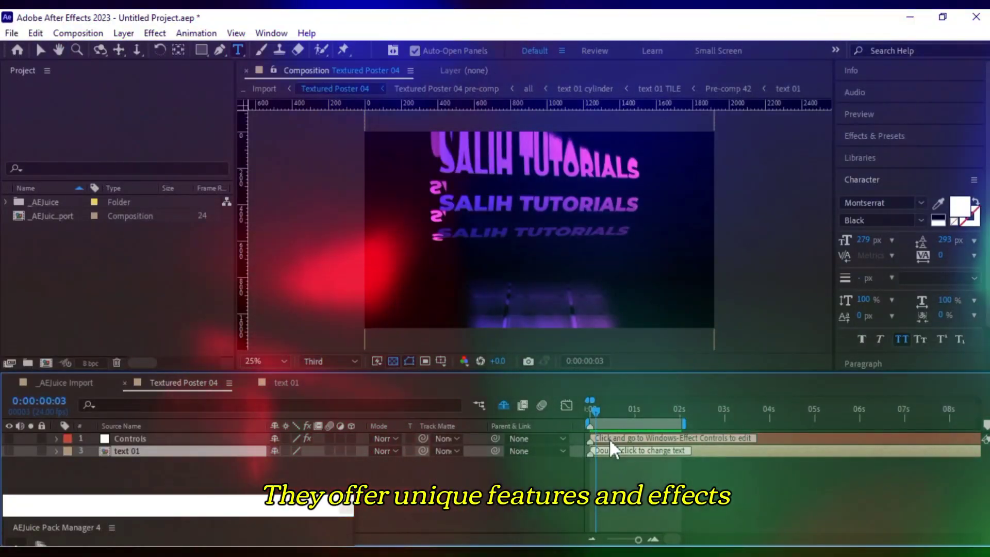
double_click(630, 450)
text(kinetic)
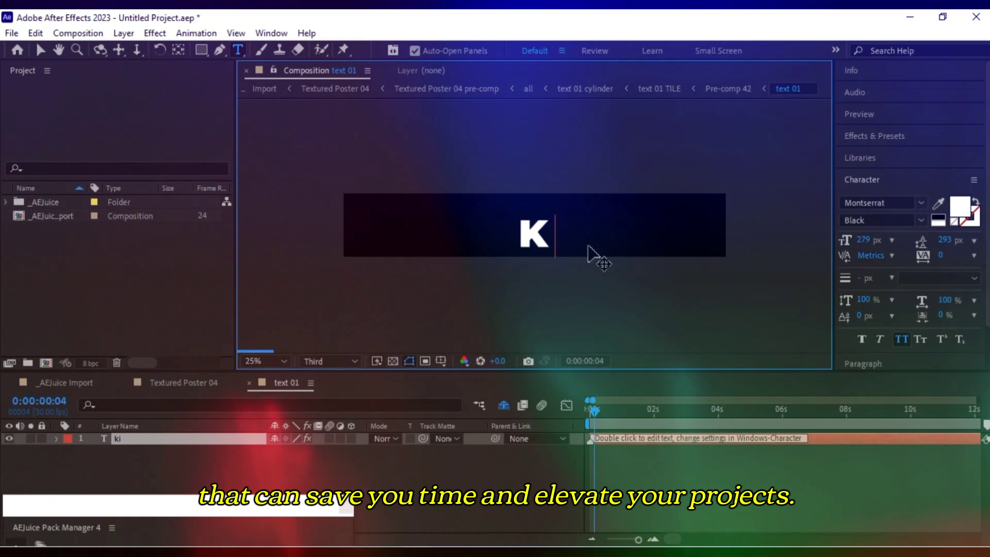
click(588, 246)
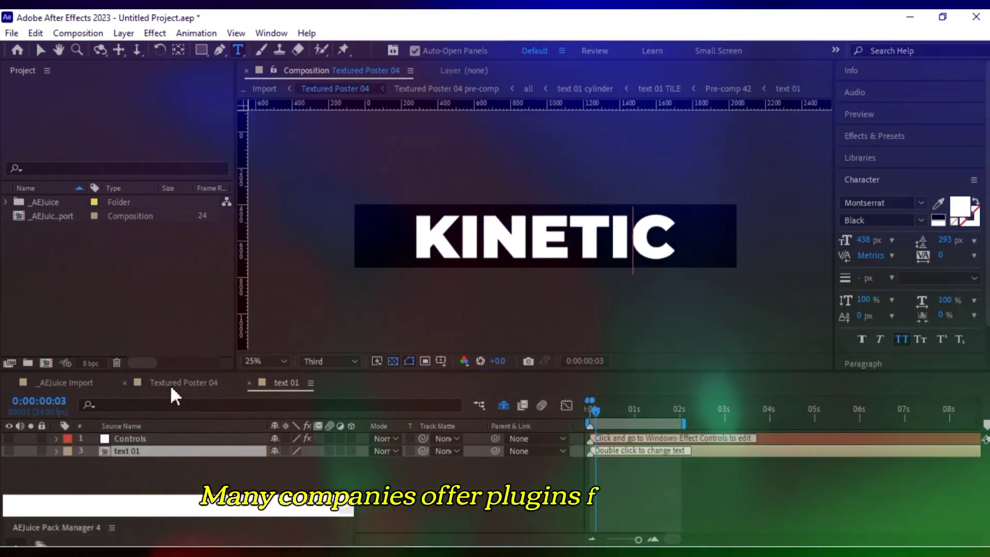
click(170, 384)
click(593, 412)
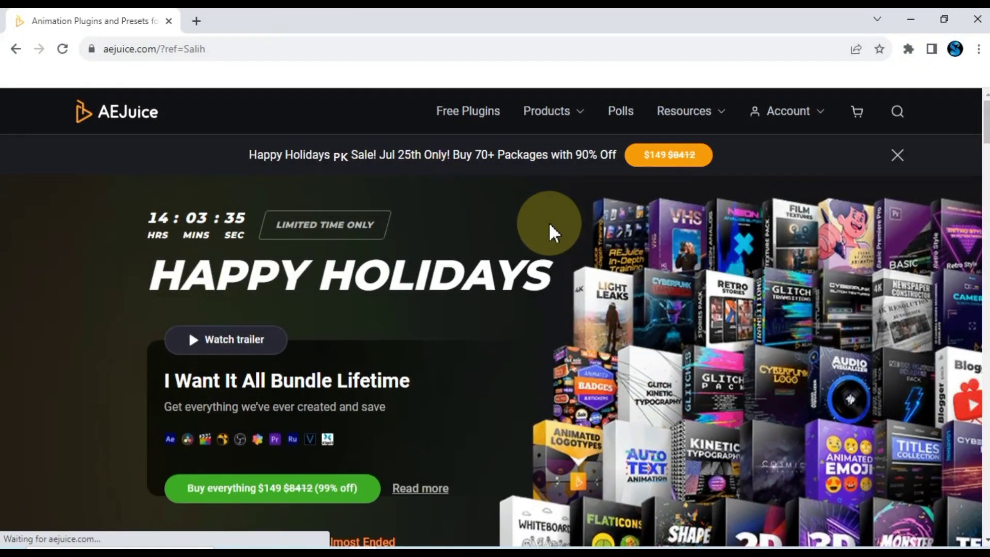
Go to the AEJuice Free Plugins page and save pack_manager_installer.zip for Windows into New folder.
scroll(548, 222, down, 14)
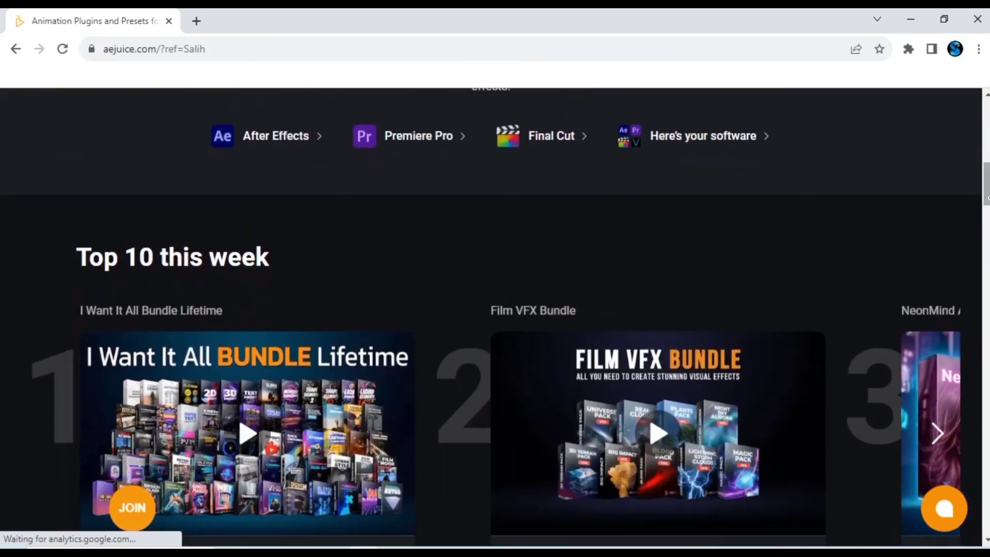
scroll(491, 317, down, 19)
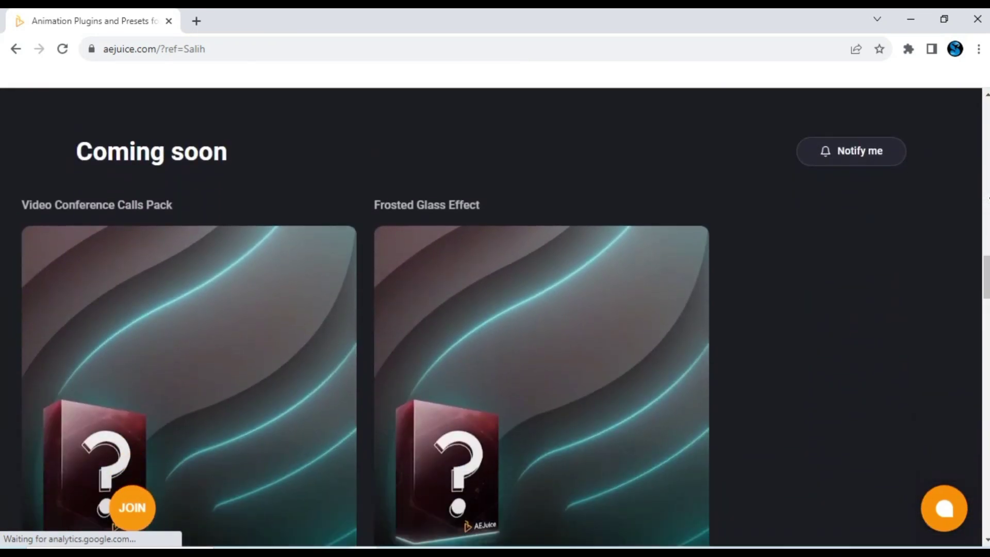
scroll(490, 317, down, 15)
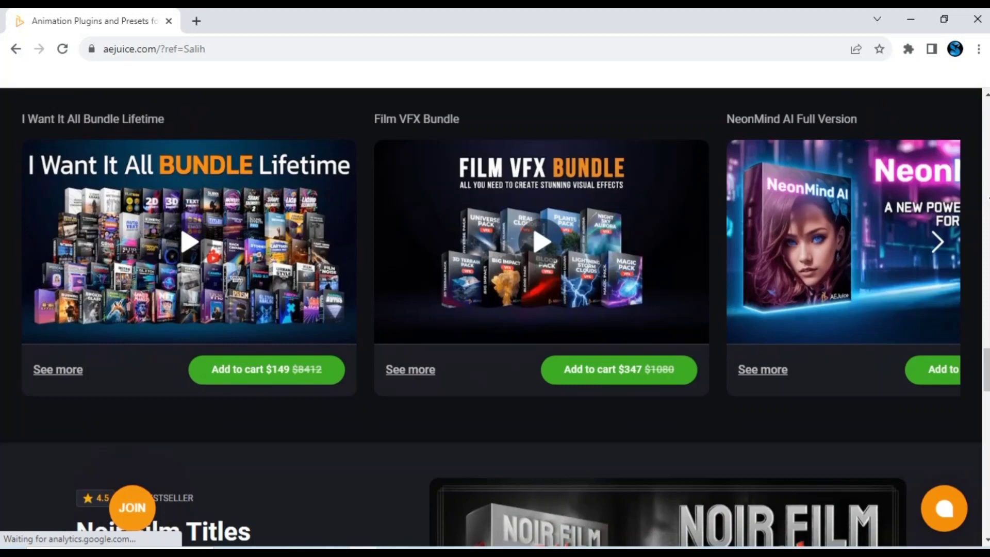
scroll(491, 317, down, 19)
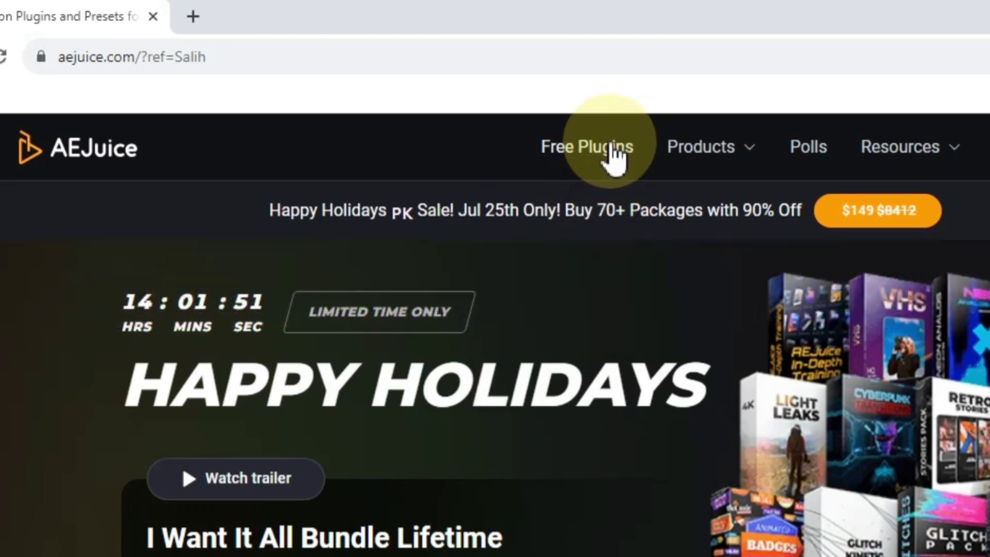
click(613, 154)
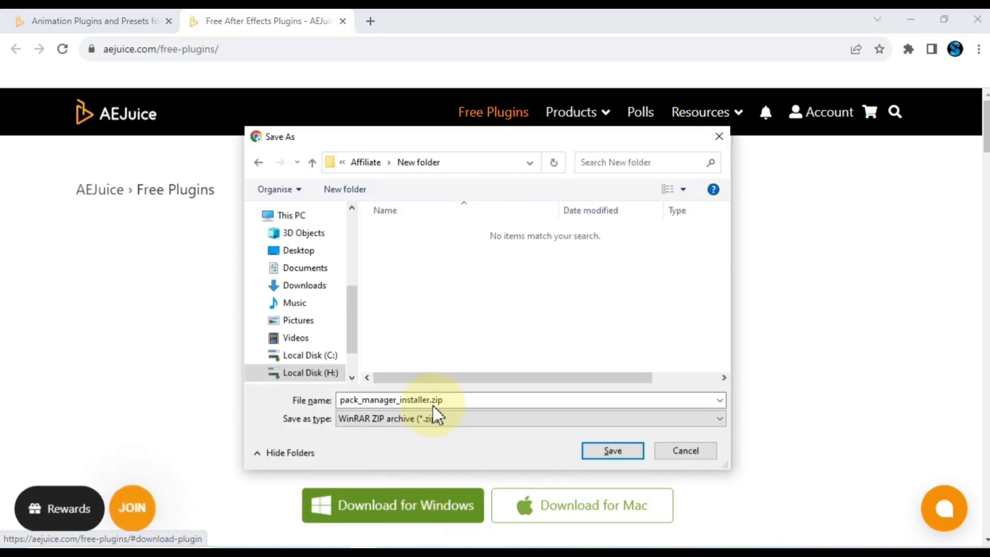
click(611, 450)
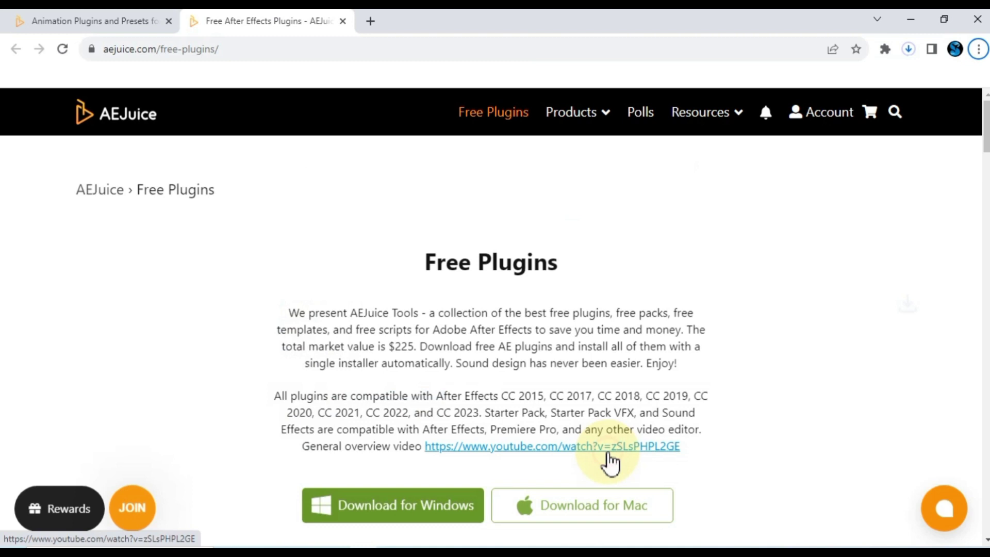
Extract pack_manager_installer.zip into its download folder with Extract Here.
click(250, 544)
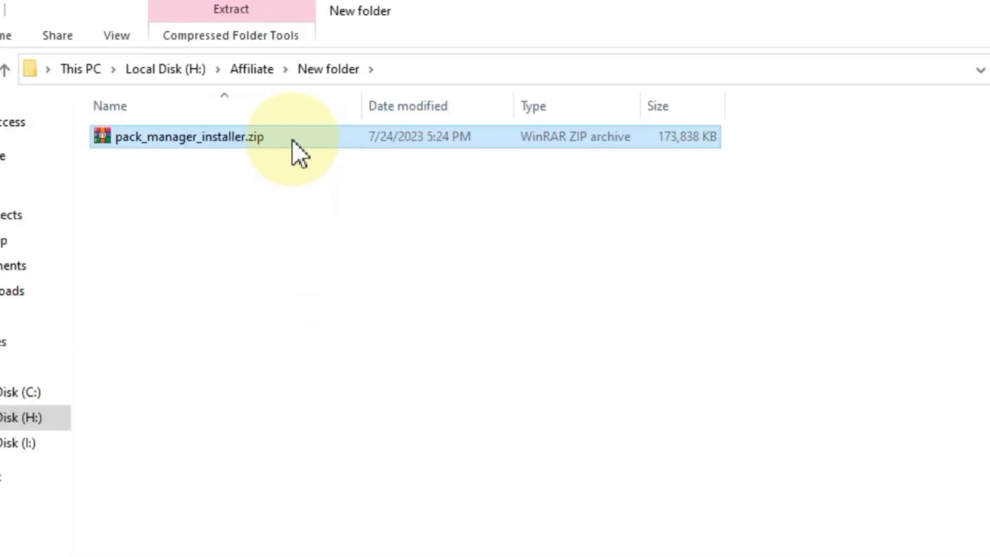
right_click(267, 105)
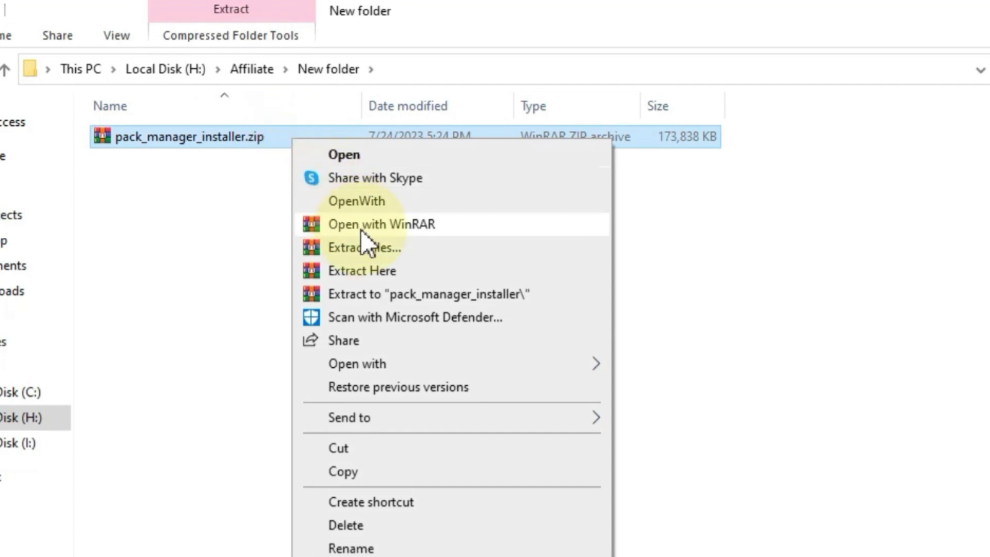
click(380, 270)
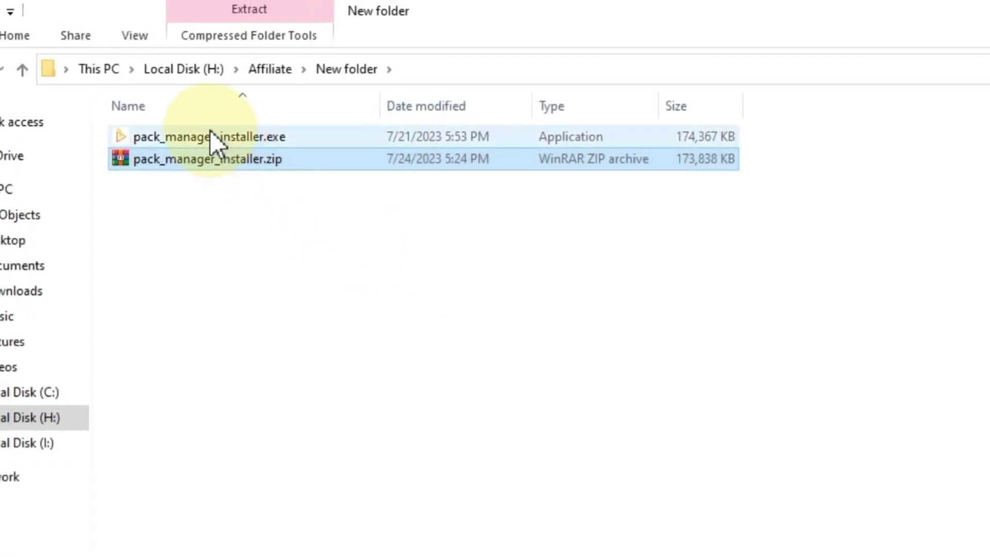
Launch the extracted pack_manager_installer.exe to start the Setup Wizard.
click(197, 121)
right_click(205, 130)
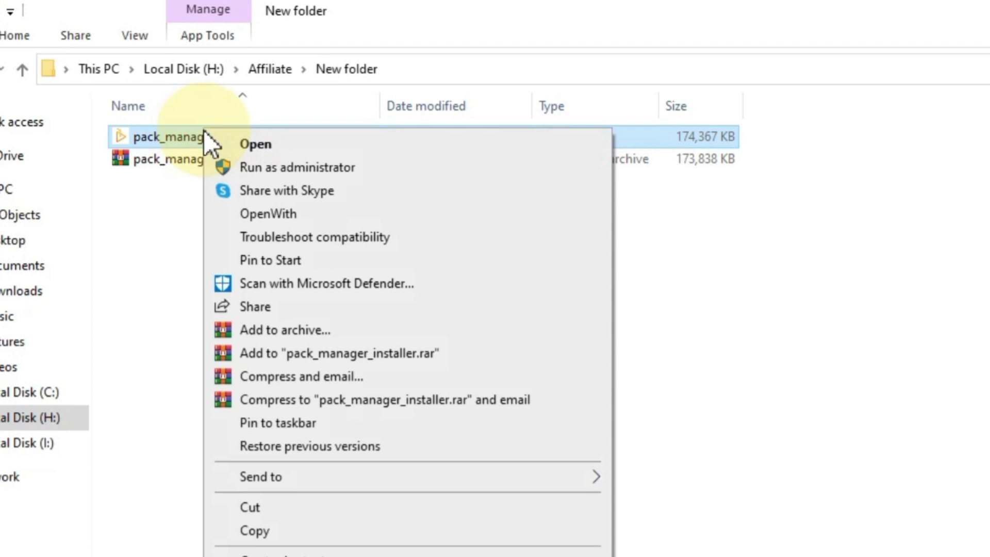
click(266, 144)
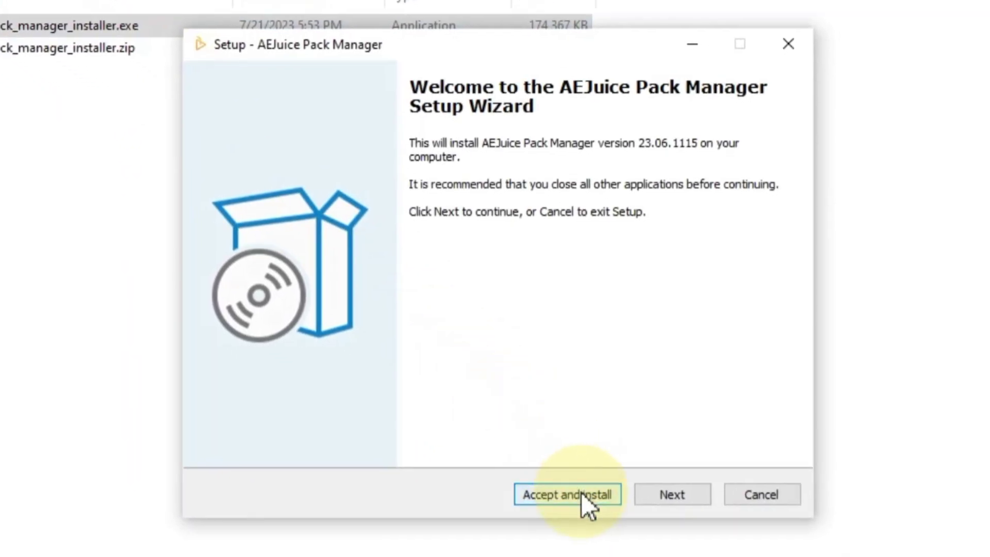
Accept the terms, install AEJuice Pack Manager 23.06.1115, and finish the wizard.
click(581, 494)
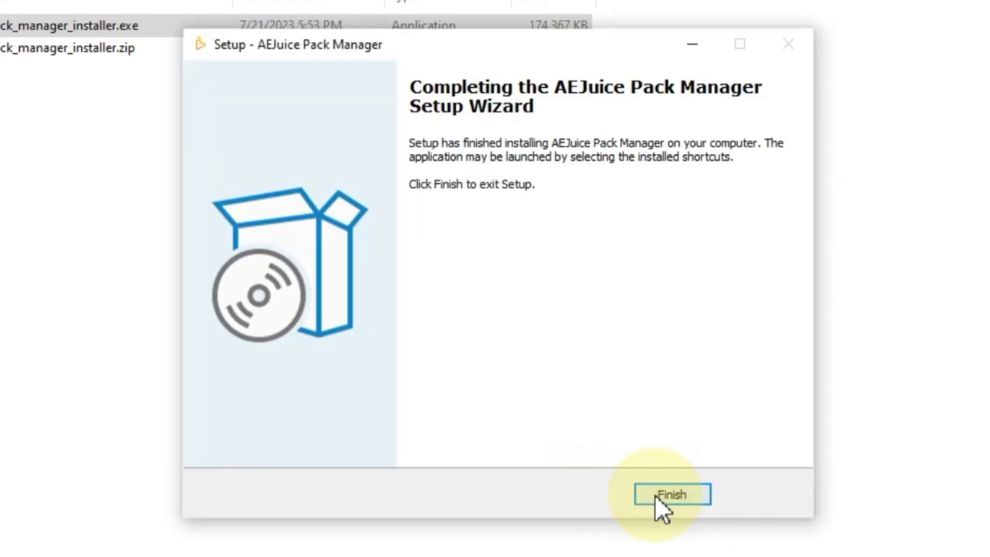
click(660, 496)
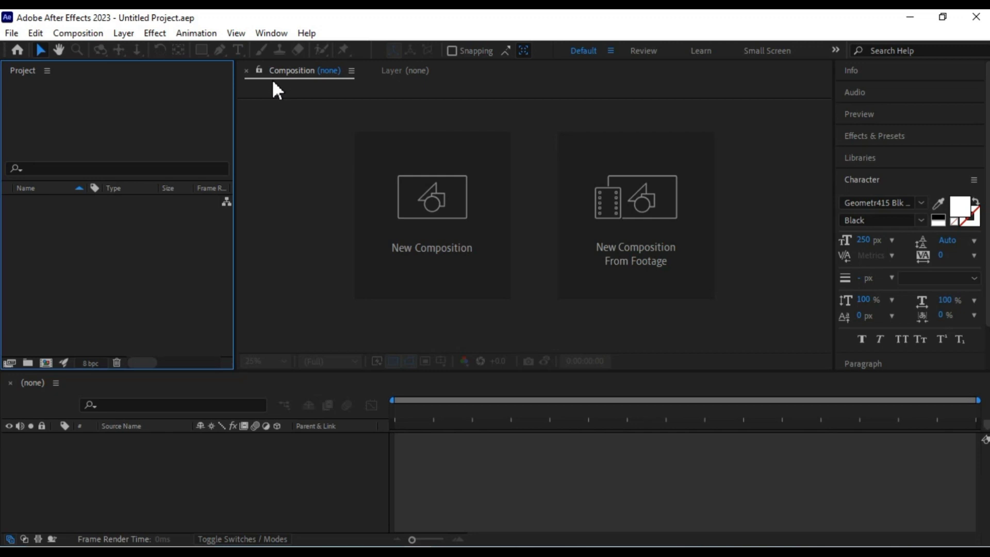
Open AEJuice Pack Manager 4 from the Window menu.
click(270, 32)
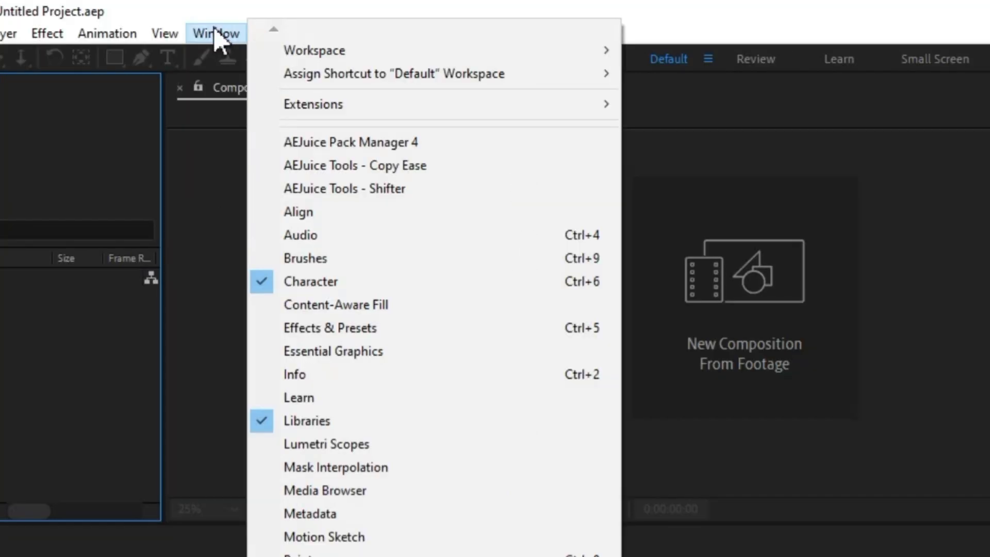
mouse_move(396, 109)
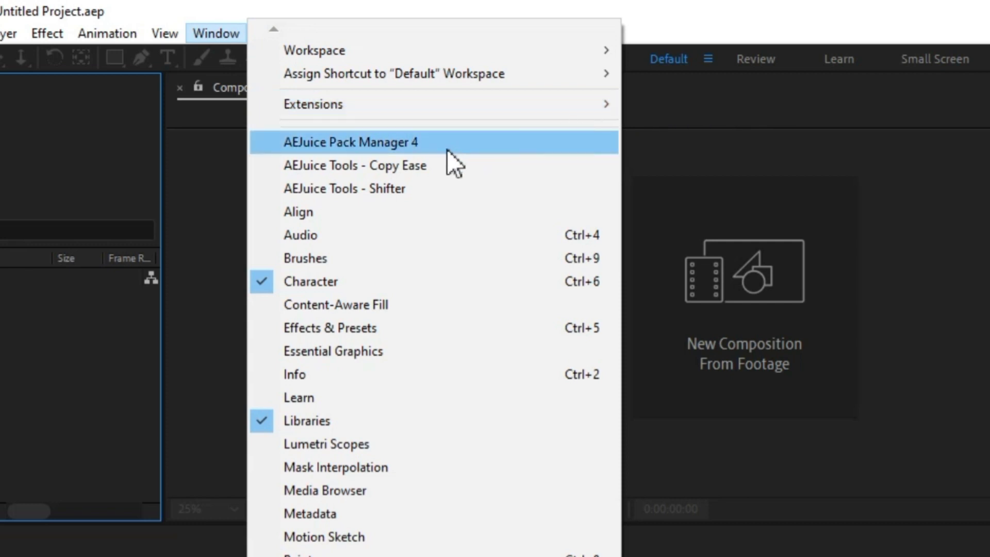
click(331, 150)
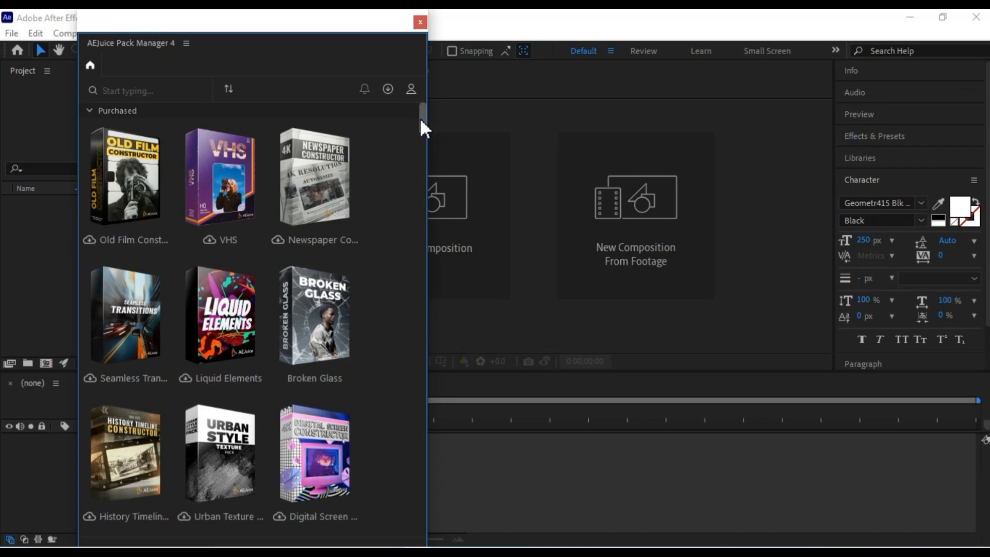
Search 'kin', open the Kinetic Typography pack, and browse Textured Posters to Textured Poster 04.
drag(420, 117, 400, 209)
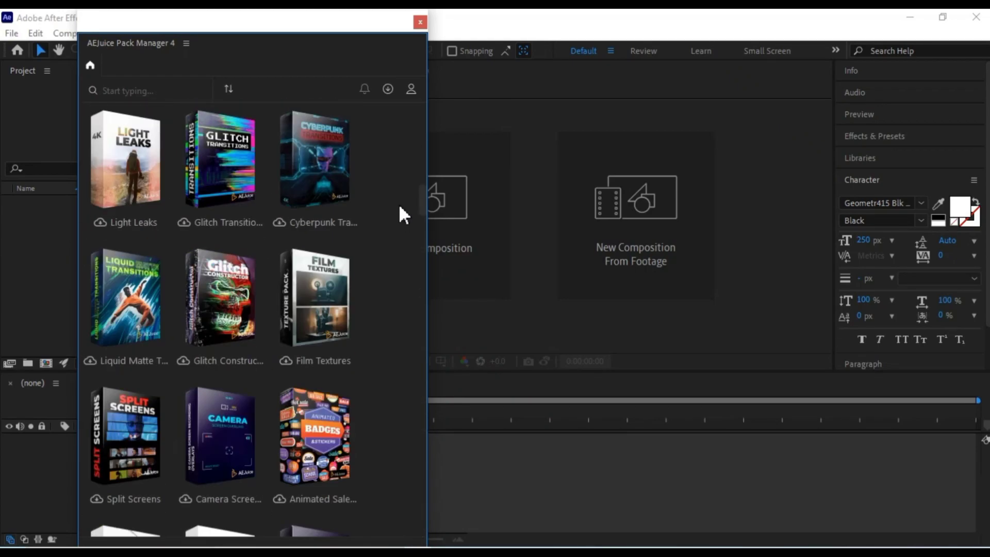
scroll(400, 208, up, 5)
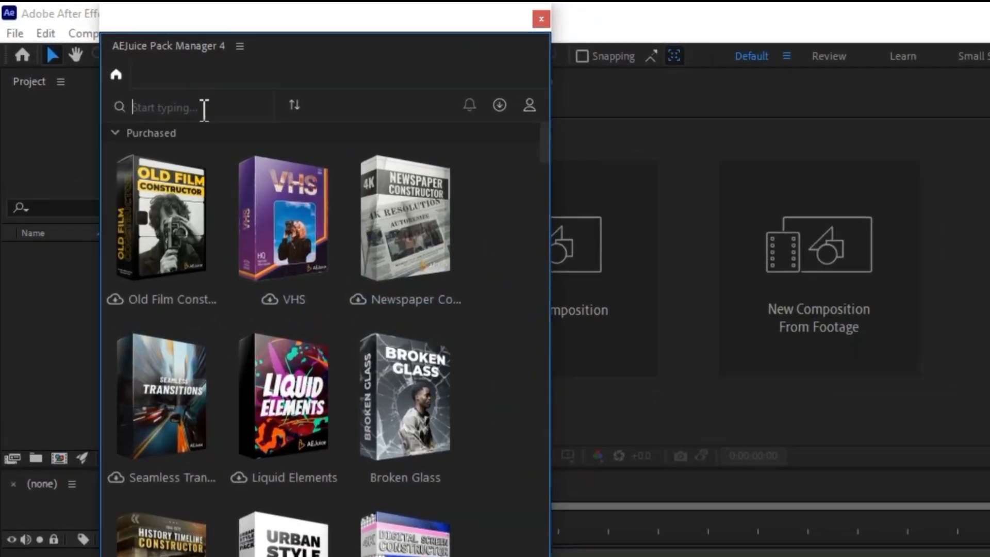
text(kinetic)
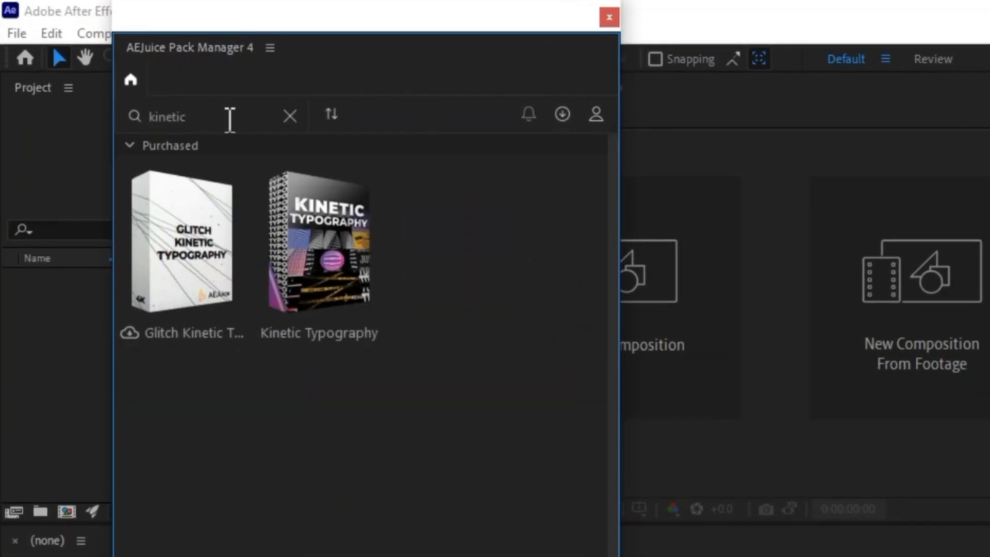
click(334, 291)
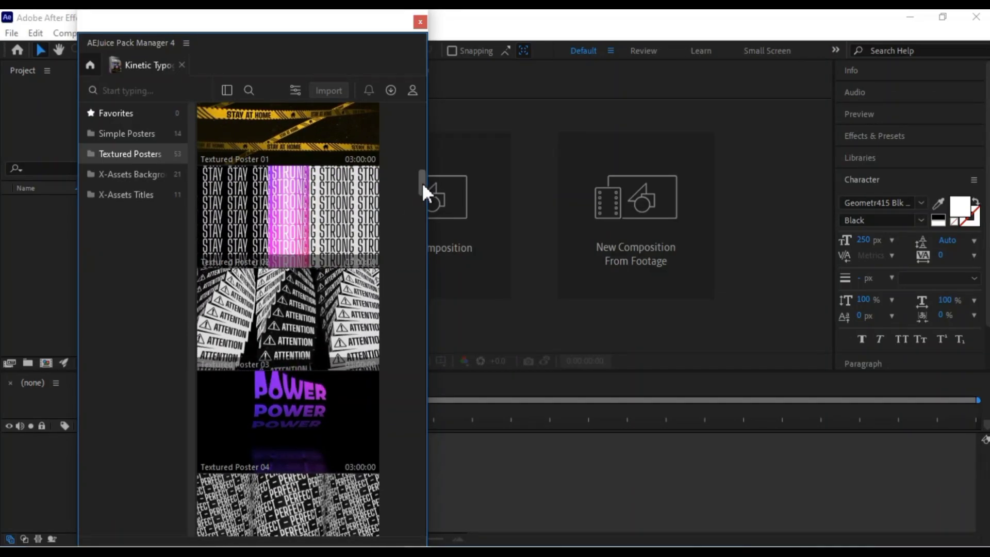
drag(421, 182, 438, 265)
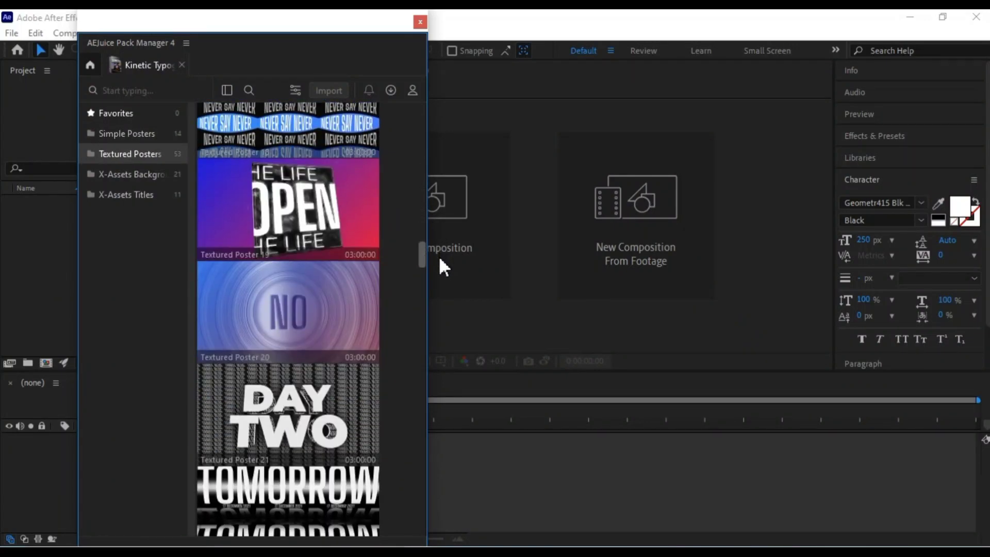
scroll(412, 304, down, 5)
scroll(406, 306, down, 20)
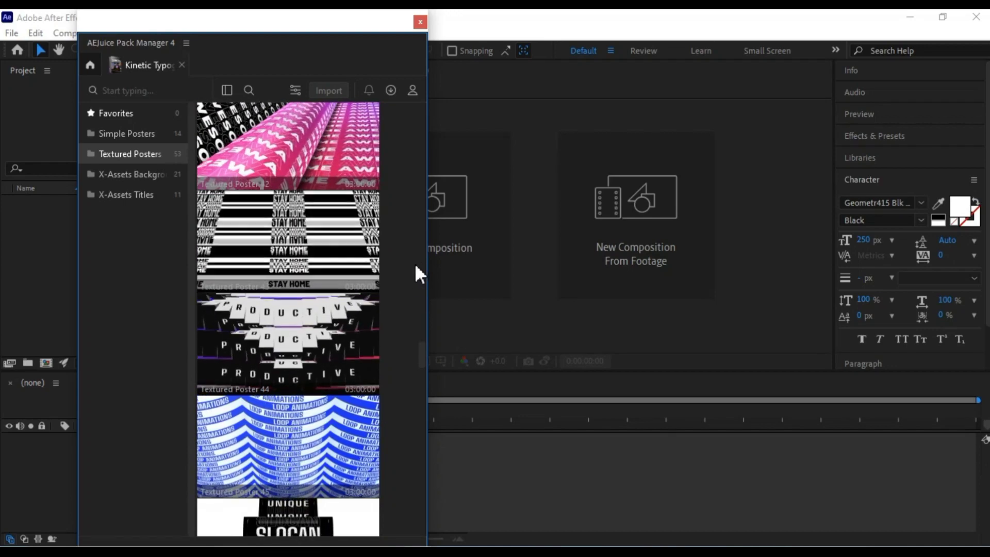
drag(415, 345, 413, 188)
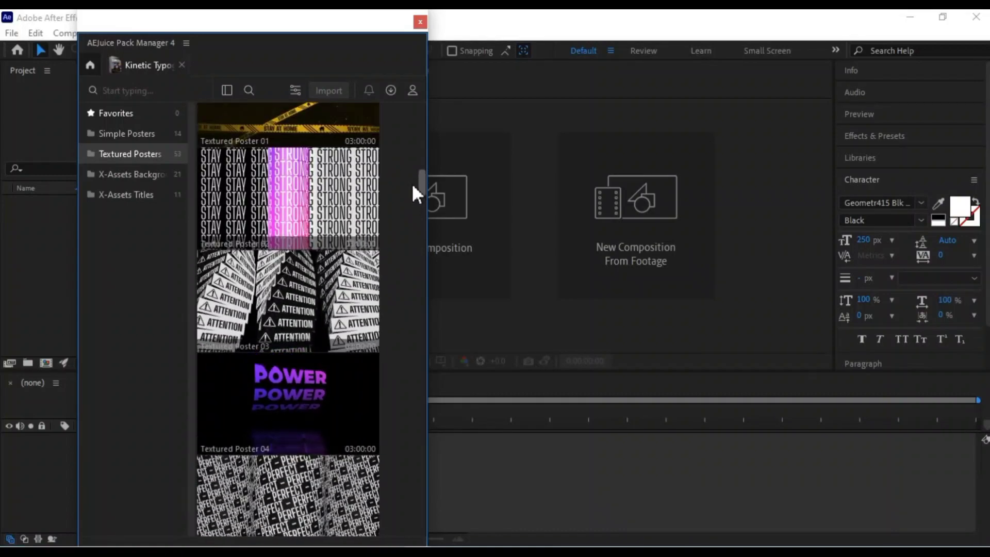
click(290, 401)
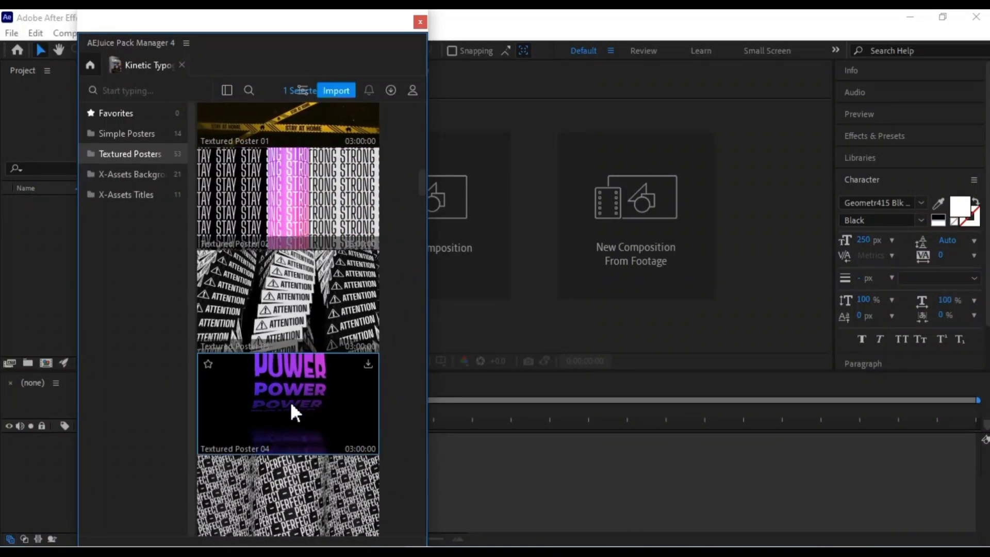
drag(292, 23, 623, 58)
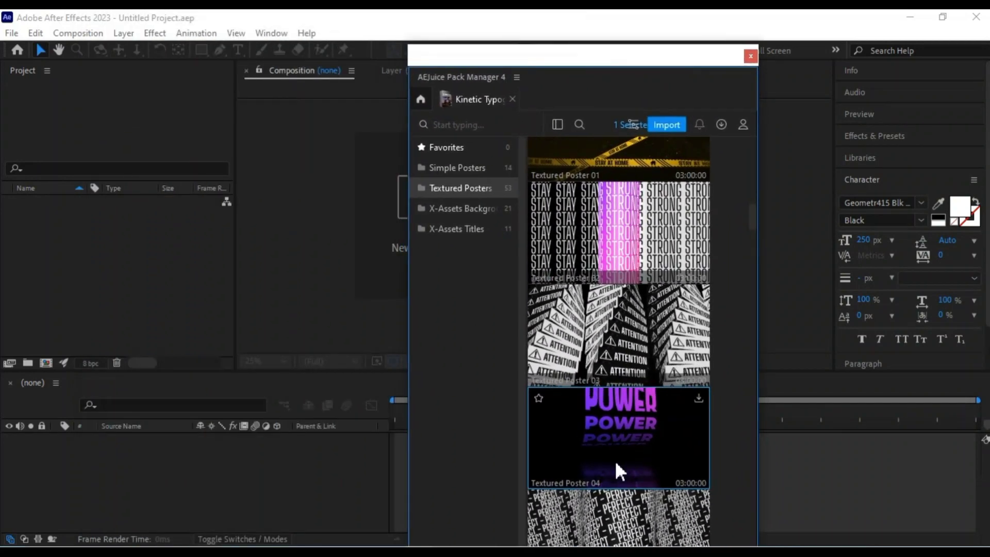
drag(613, 470, 132, 446)
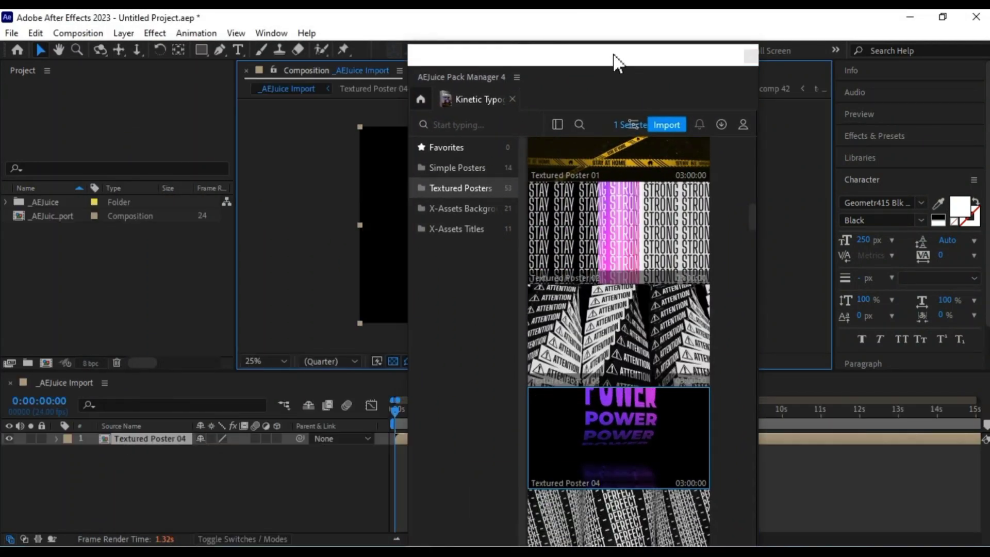
drag(630, 54, 225, 505)
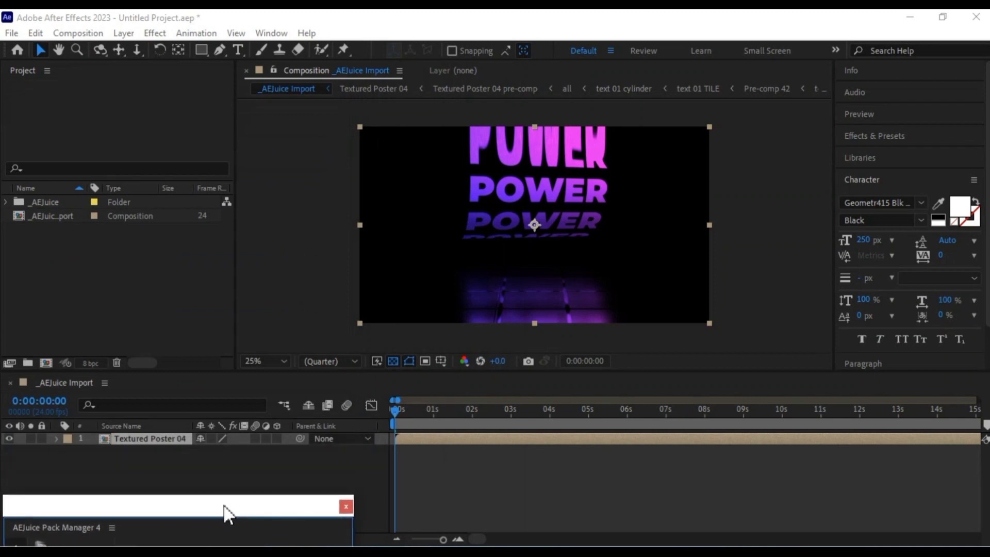
click(494, 477)
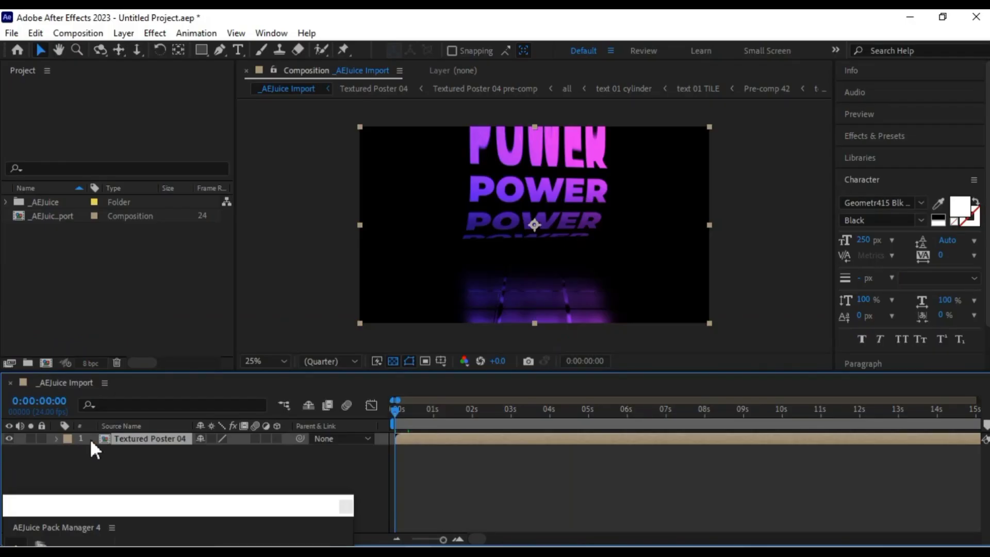
Replace POWER in the text 01 comp with the creator's channel name, shrunk to 279 px.
double_click(427, 438)
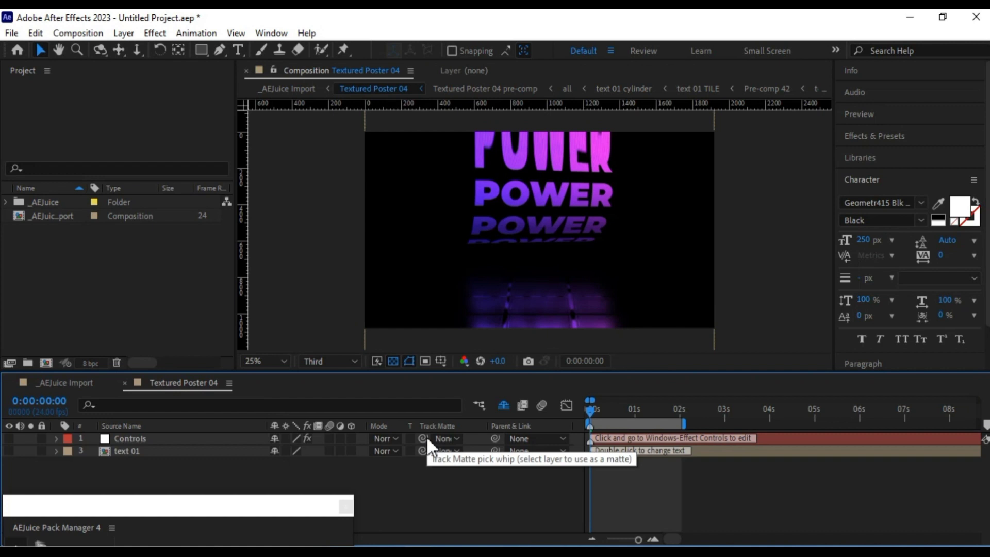
double_click(638, 450)
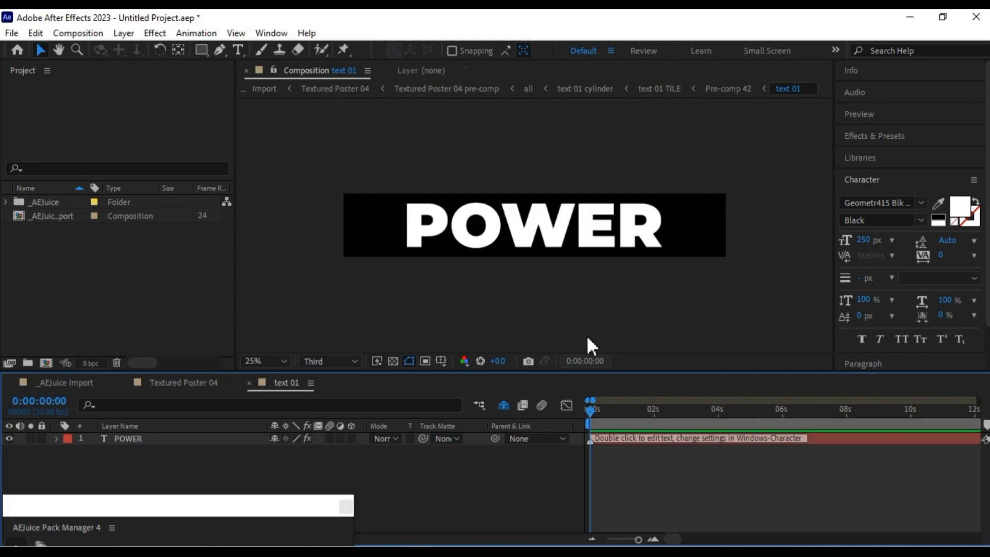
double_click(548, 236)
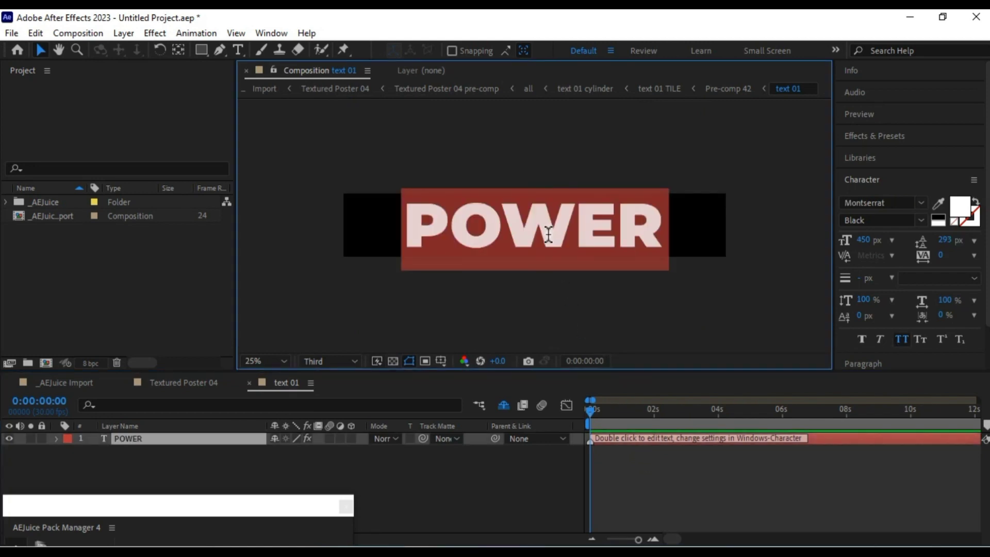
text(Salih)
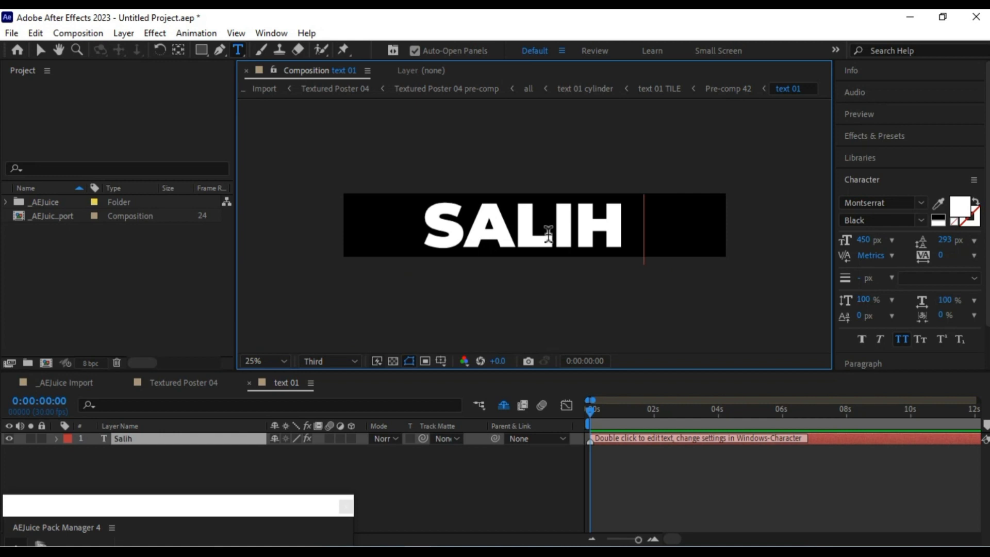
text( tutorials)
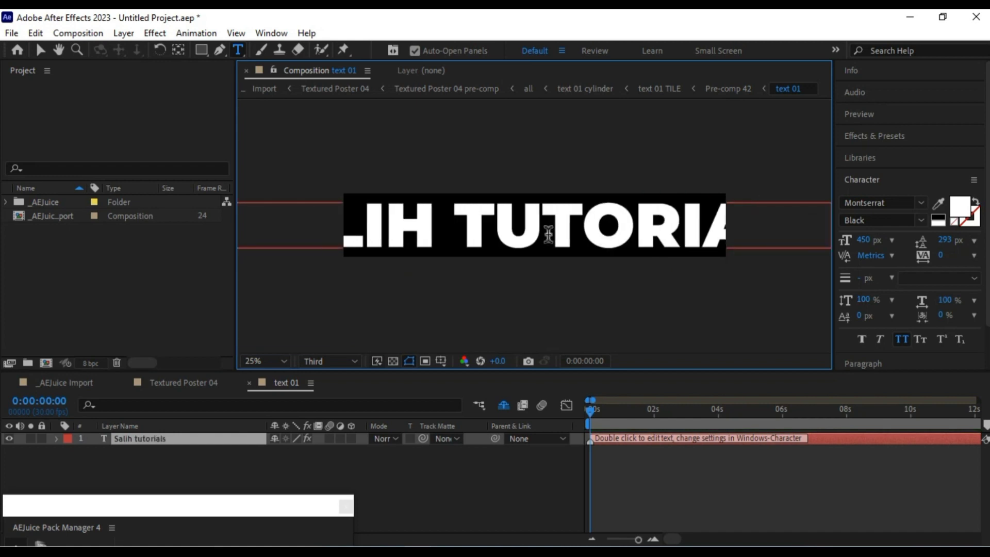
key(ctrl+a)
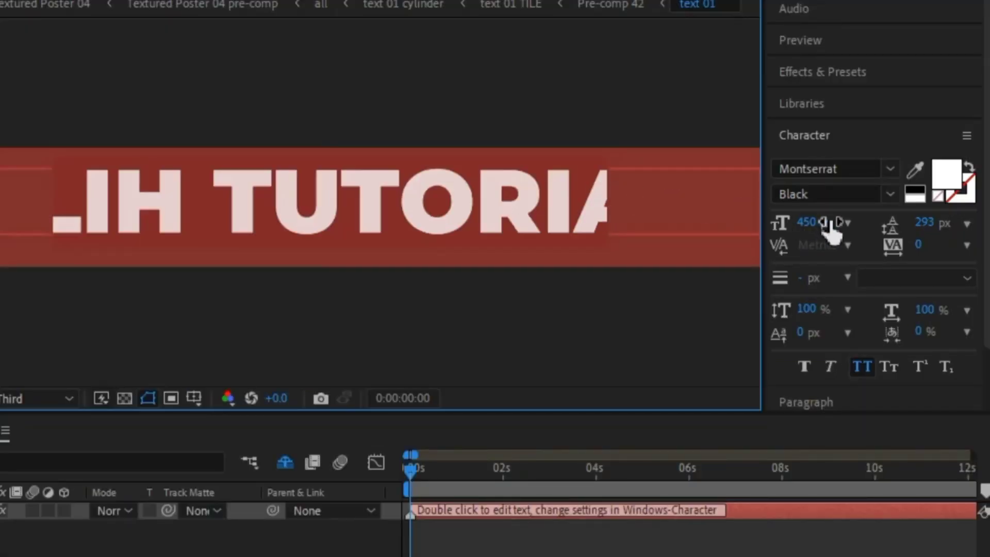
drag(814, 223, 643, 229)
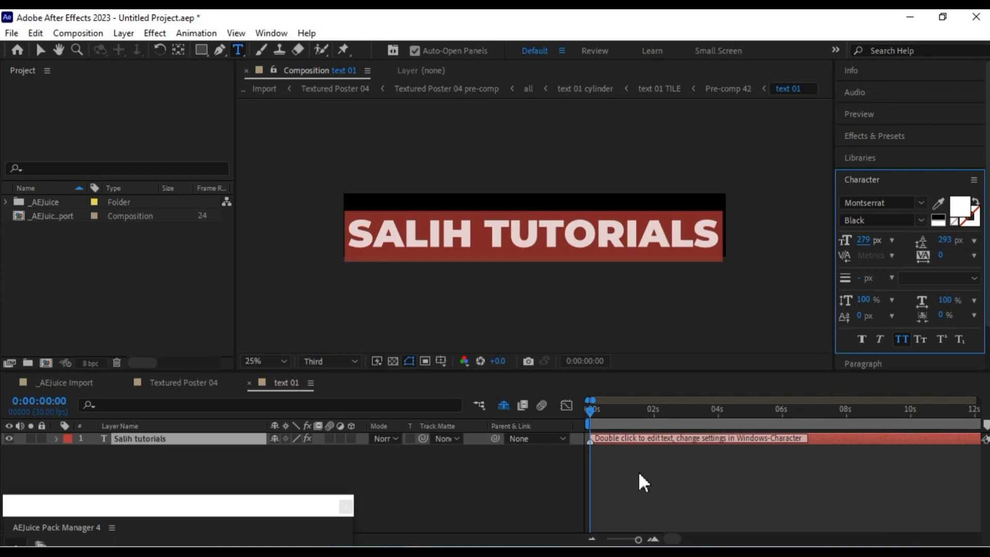
click(637, 470)
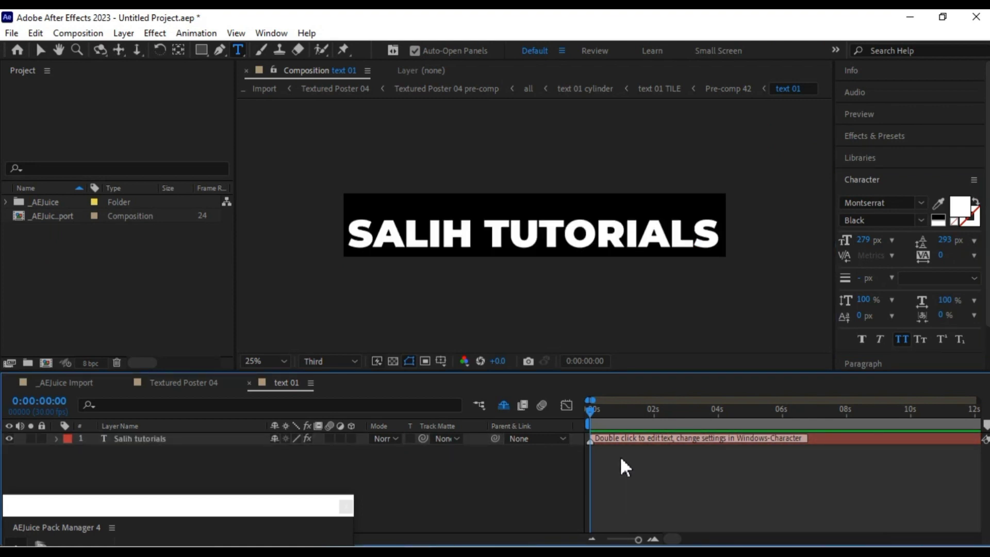
Switch back to Textured Poster 04 and scrub the timeline to preview the purple title lines.
click(197, 383)
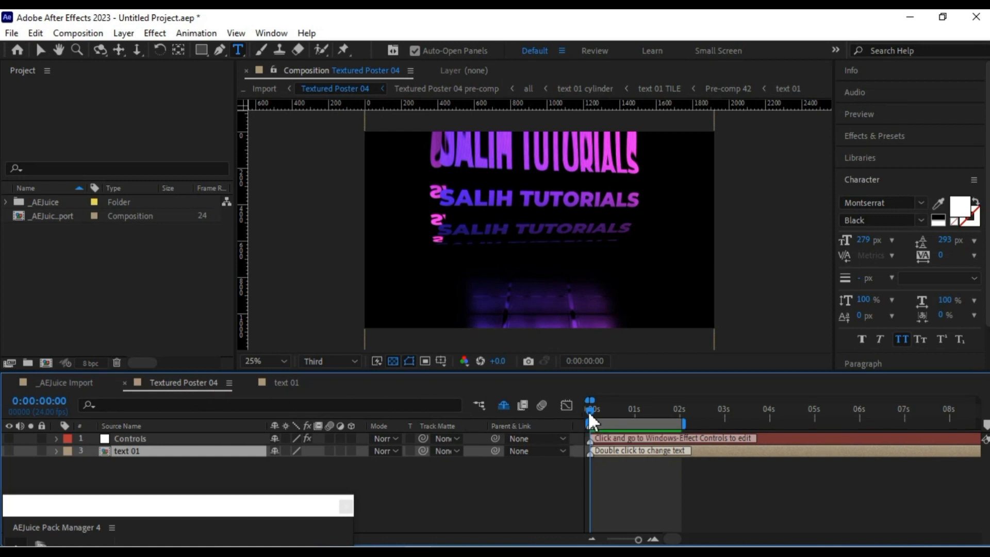
drag(588, 411, 588, 432)
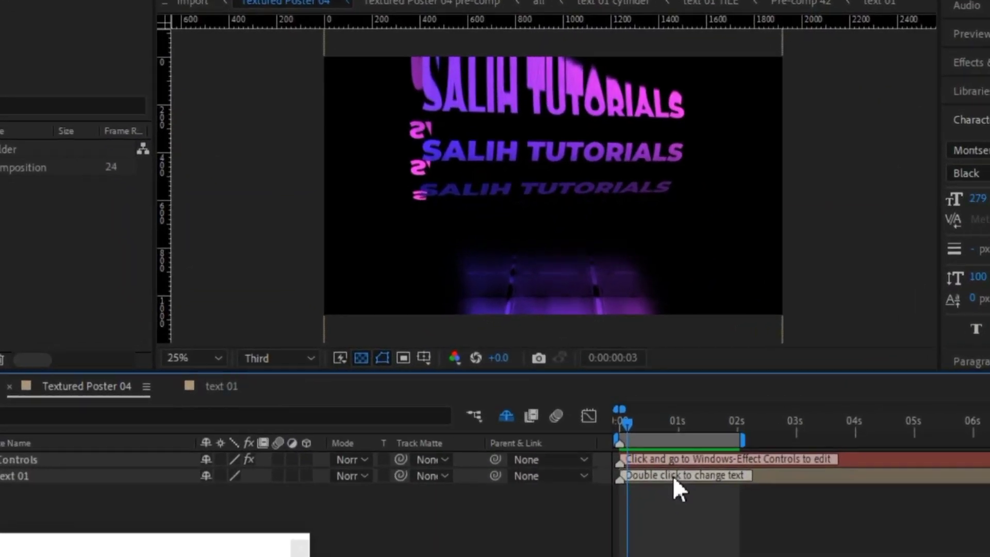
Open the text 01 comp and retype its title as KINETIC.
double_click(631, 451)
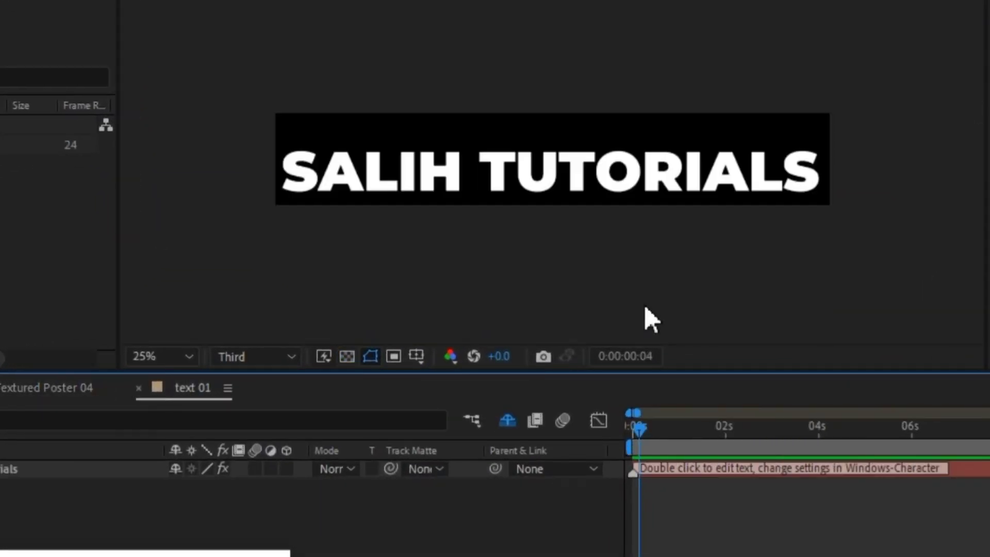
click(610, 175)
double_click(607, 175)
key(ctrl+a)
text(K)
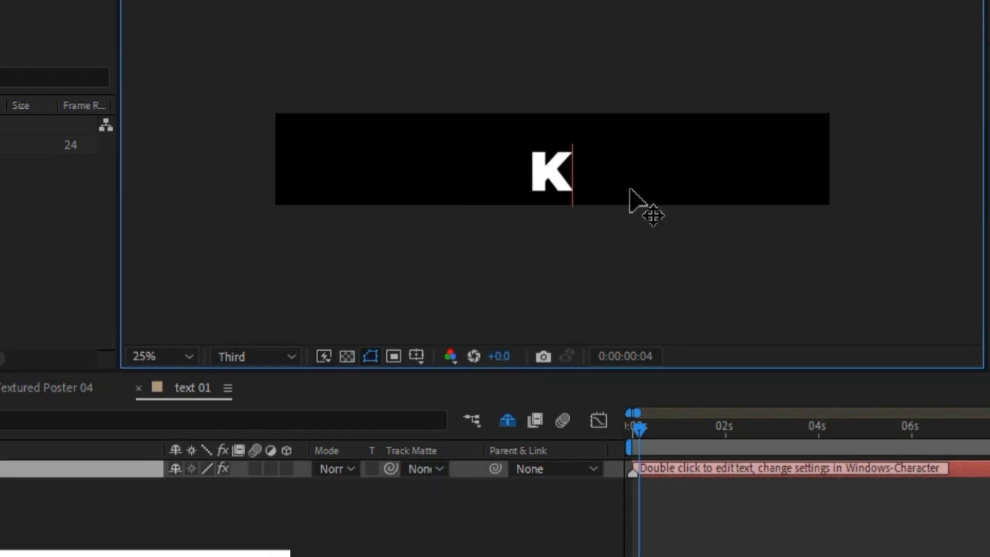
text(INETIC)
Enlarge KINETIC to 438 px, then preview the animation in Textured Poster 04.
double_click(630, 188)
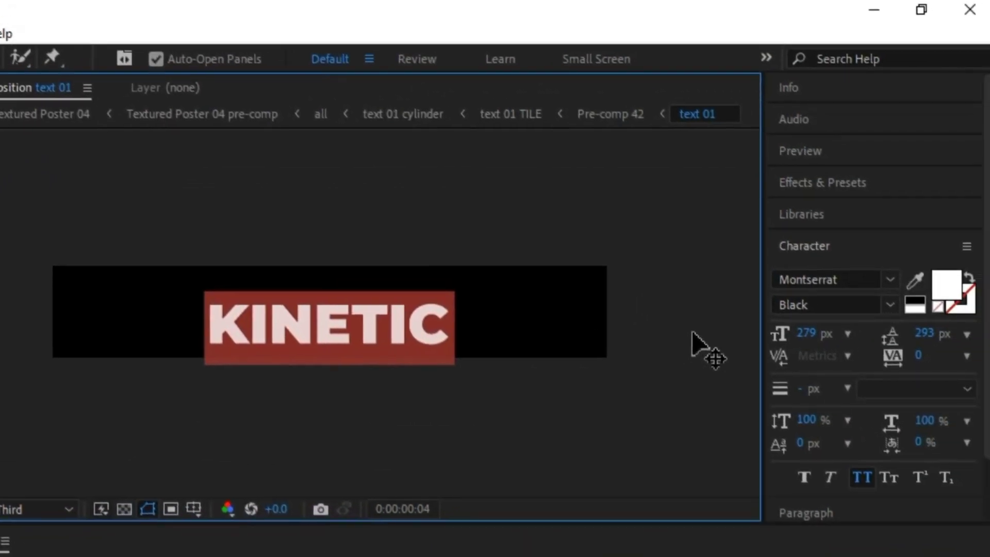
drag(805, 337, 835, 332)
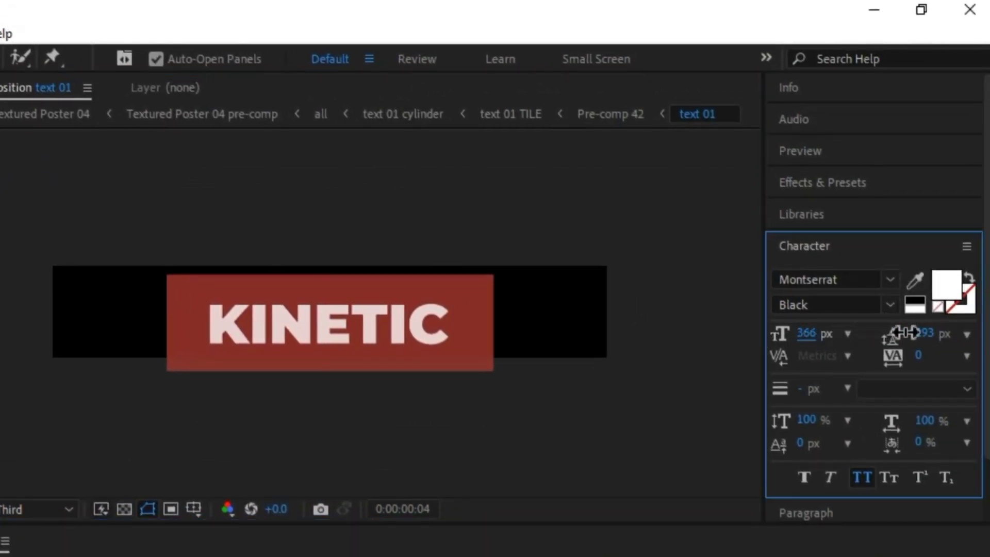
drag(899, 333, 980, 345)
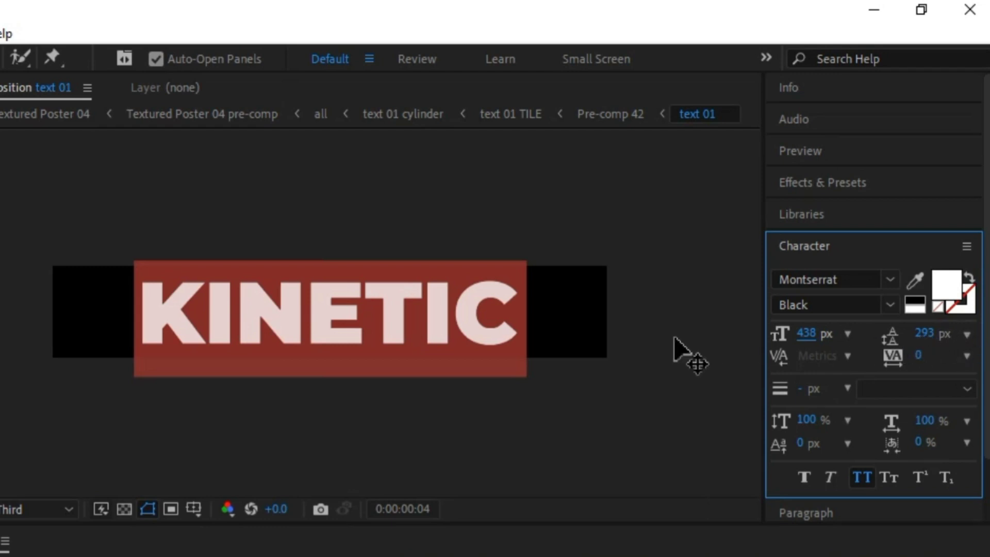
click(463, 338)
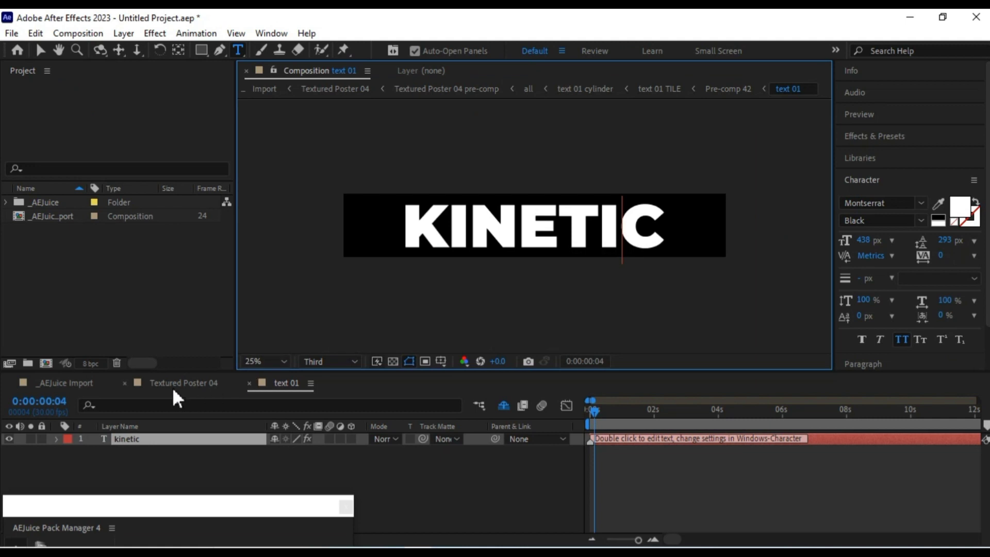
click(174, 387)
key(space)
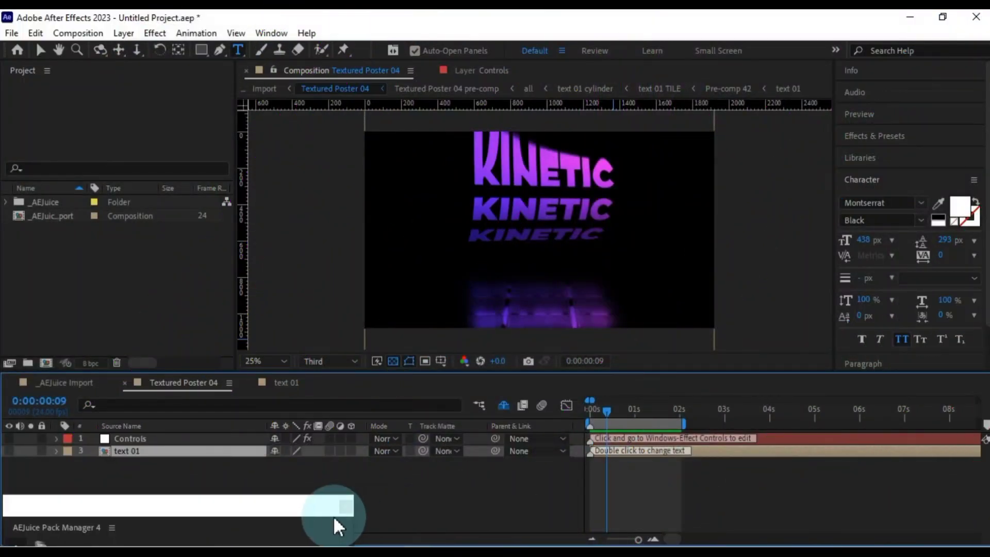
Bring the Pack Manager into view, browse X-Assets Backgrounds and Titles, and close Kinetic Typography.
drag(243, 505, 291, 28)
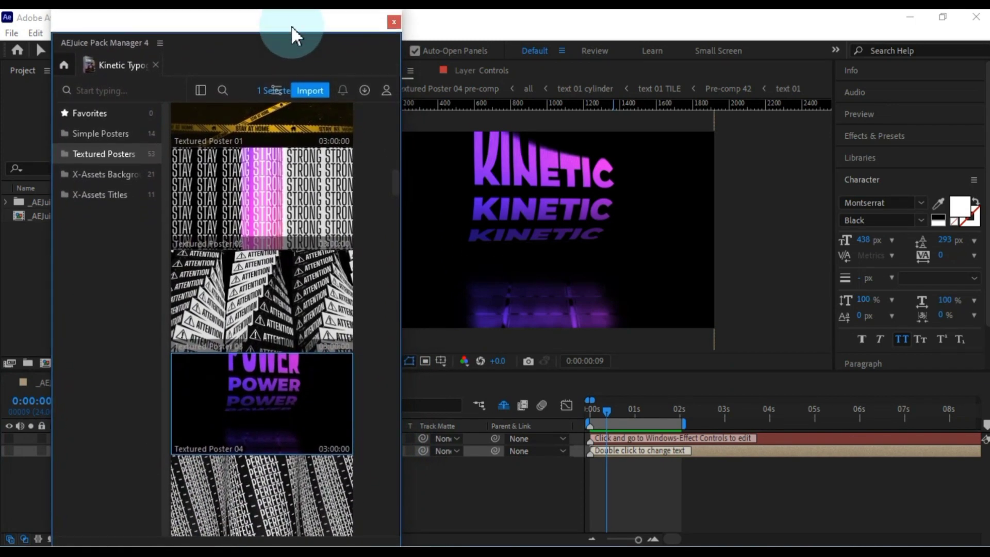
scroll(278, 209, down, 2)
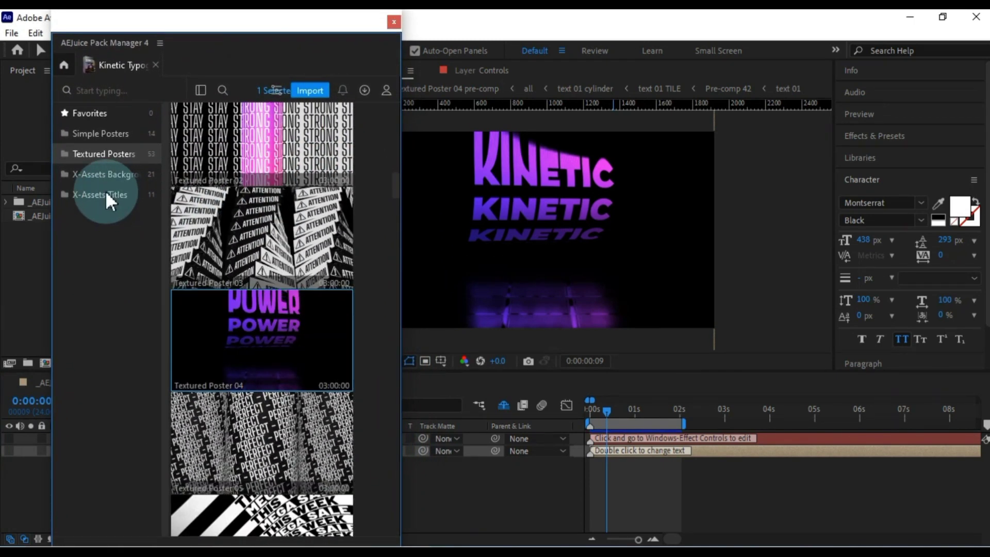
click(86, 181)
click(101, 194)
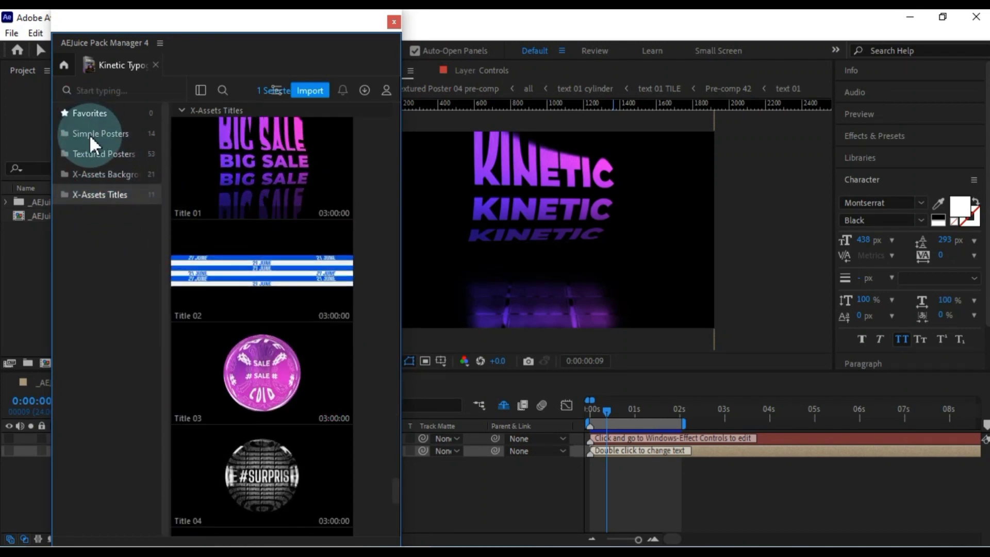
click(155, 64)
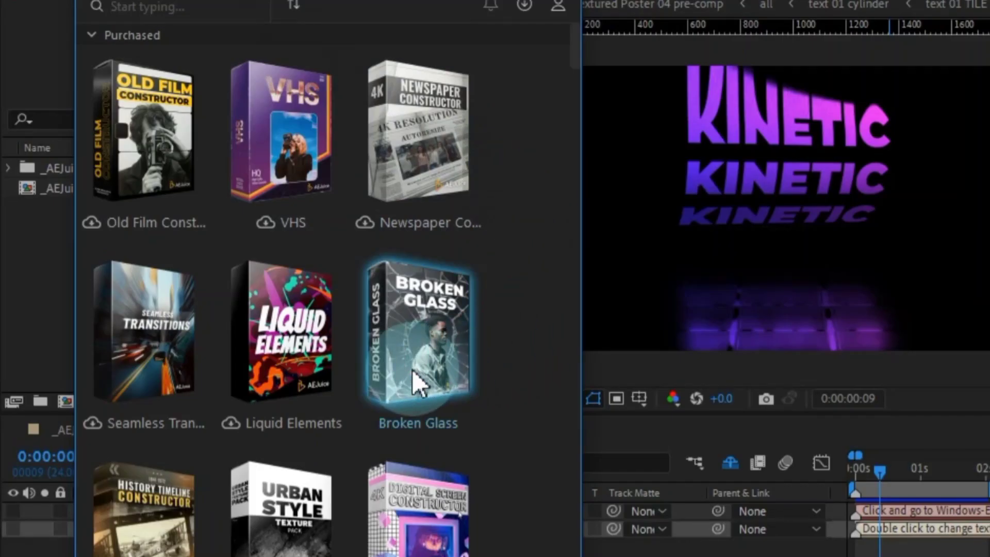
Open the Broken Glass pack and browse its Glass Breaking, Glass Parallax, Screen Damages and Text Scenes clips.
click(413, 372)
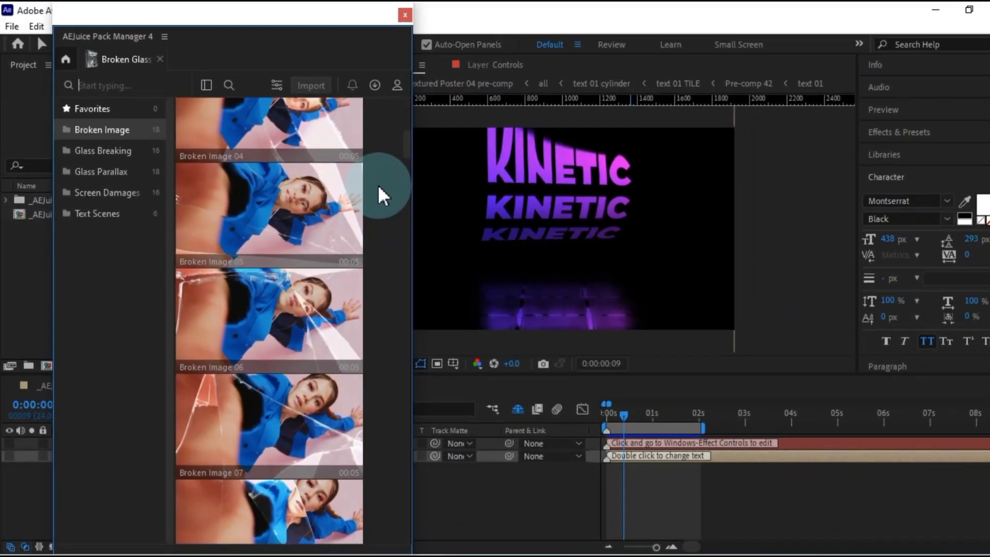
drag(395, 173, 394, 218)
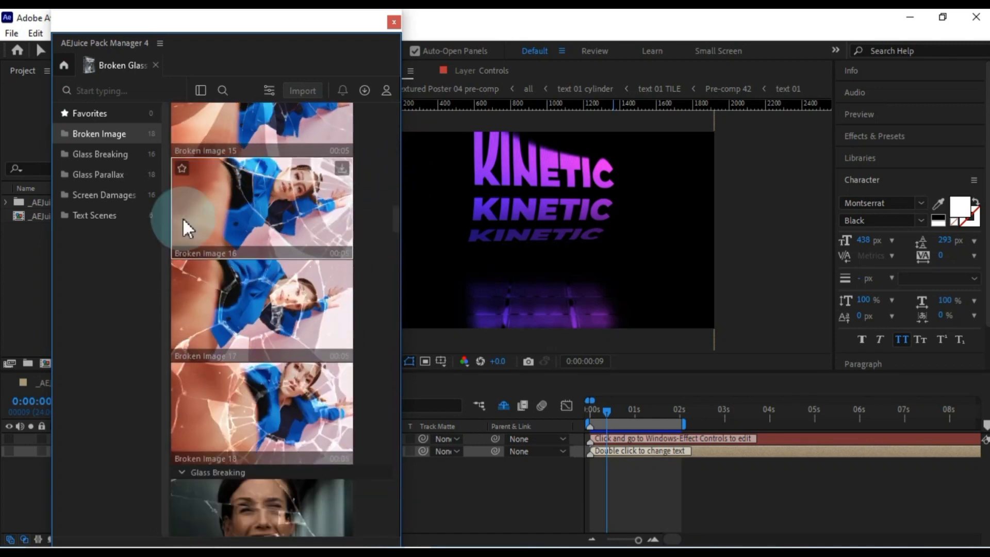
click(105, 153)
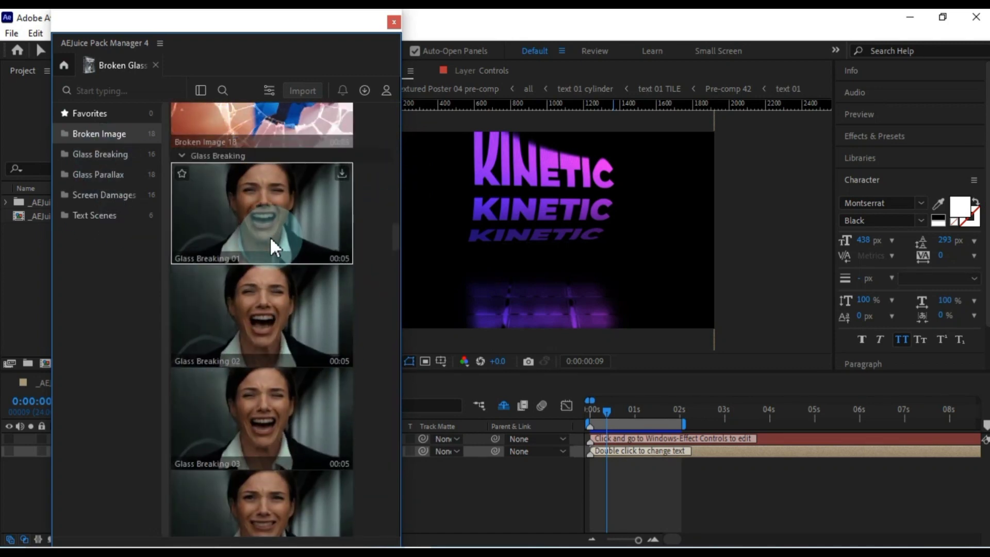
click(93, 150)
scroll(293, 247, down, 5)
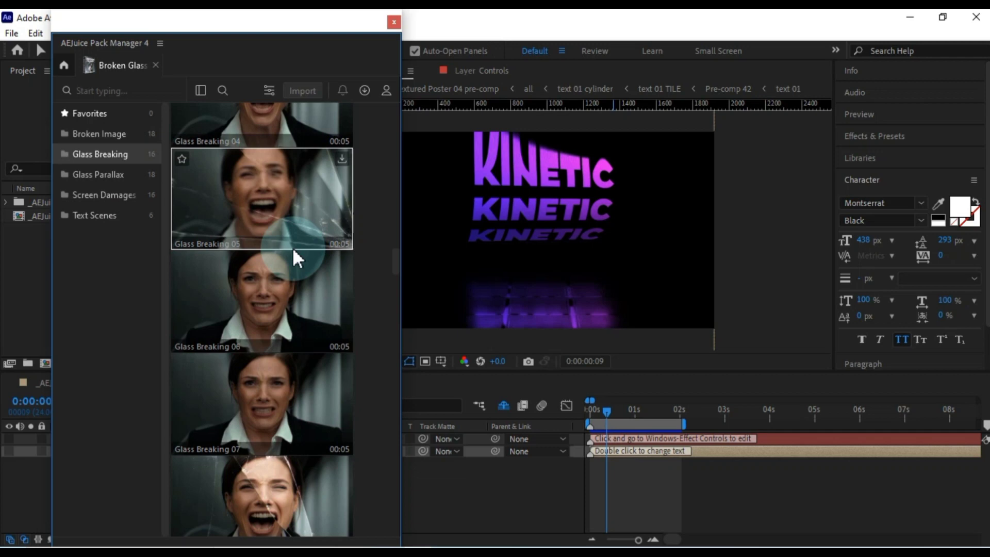
click(112, 174)
scroll(298, 232, down, 5)
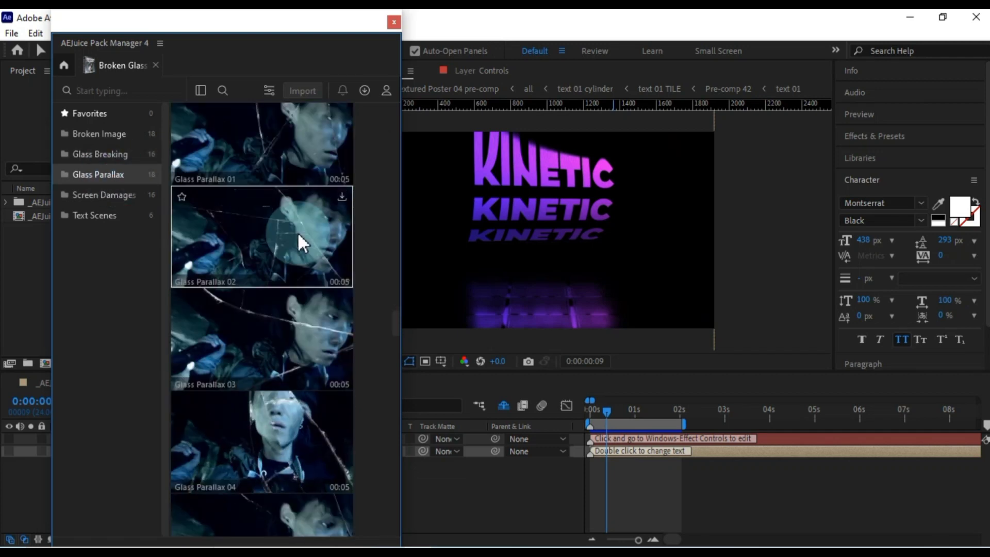
click(125, 192)
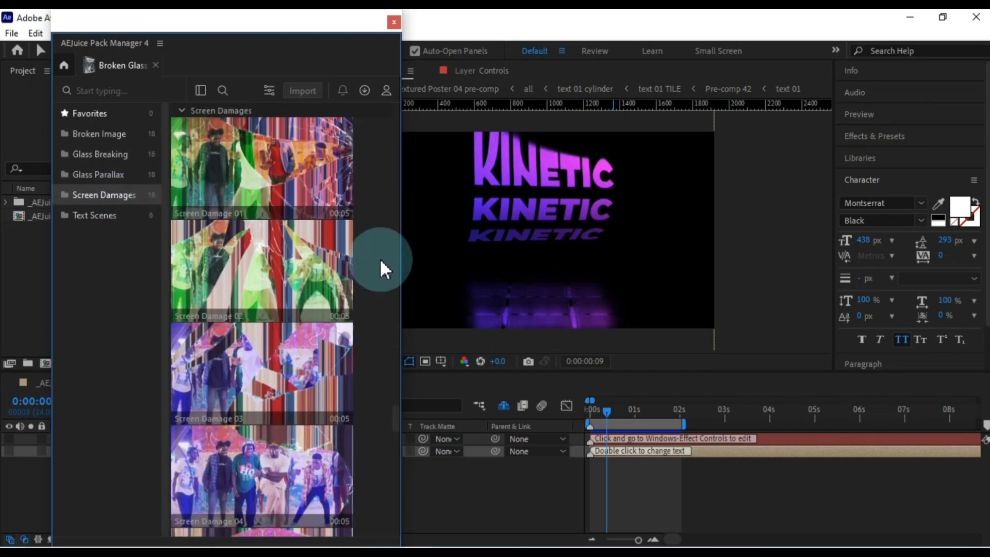
scroll(381, 261, down, 4)
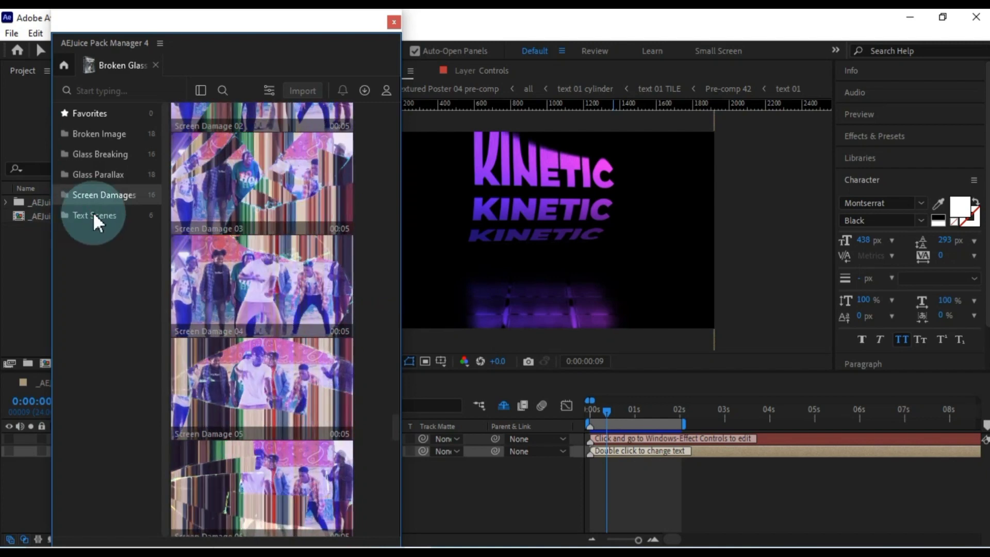
click(93, 214)
scroll(370, 282, down, 2)
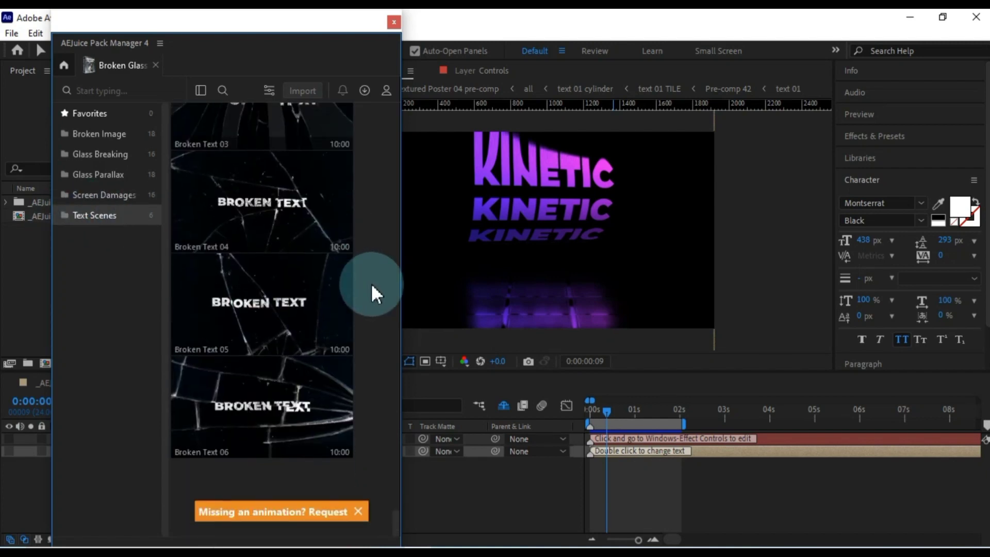
scroll(370, 282, up, 5)
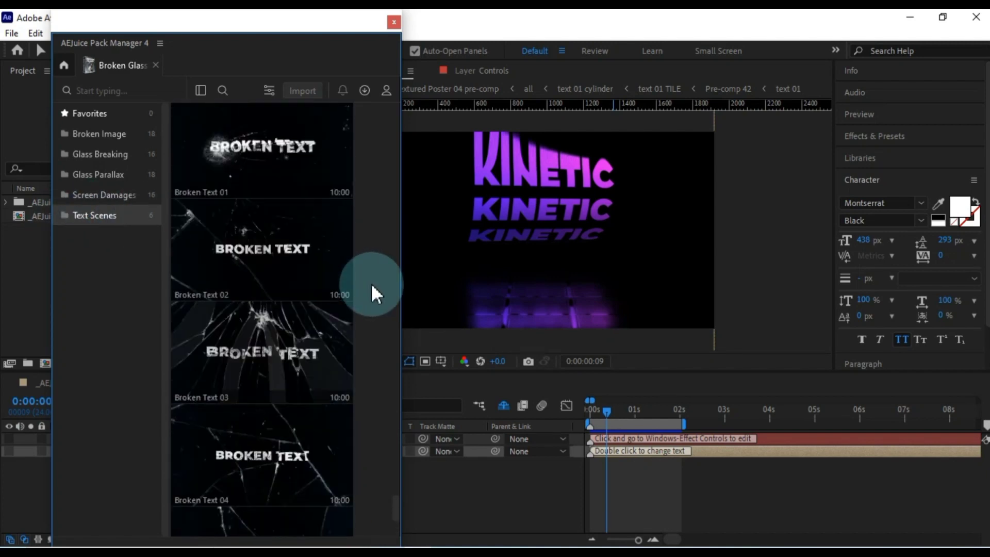
Close the Broken Glass pack and scroll down the purchased packs grid.
click(155, 66)
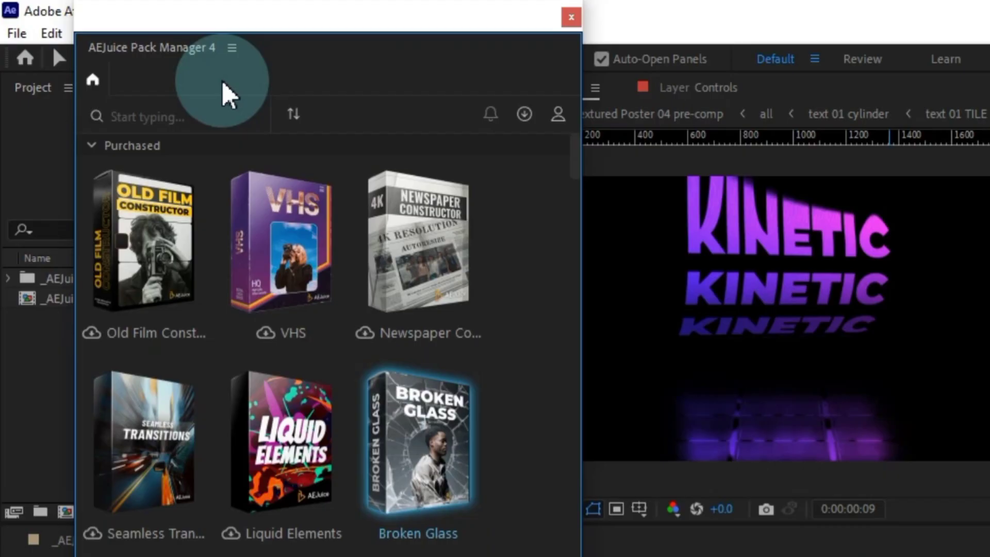
scroll(530, 397, down, 6)
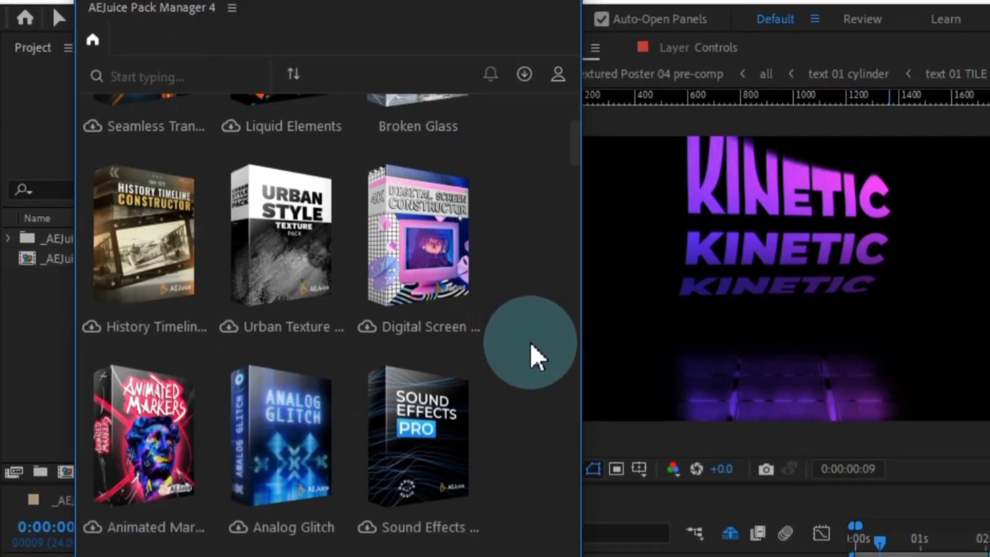
scroll(530, 342, down, 4)
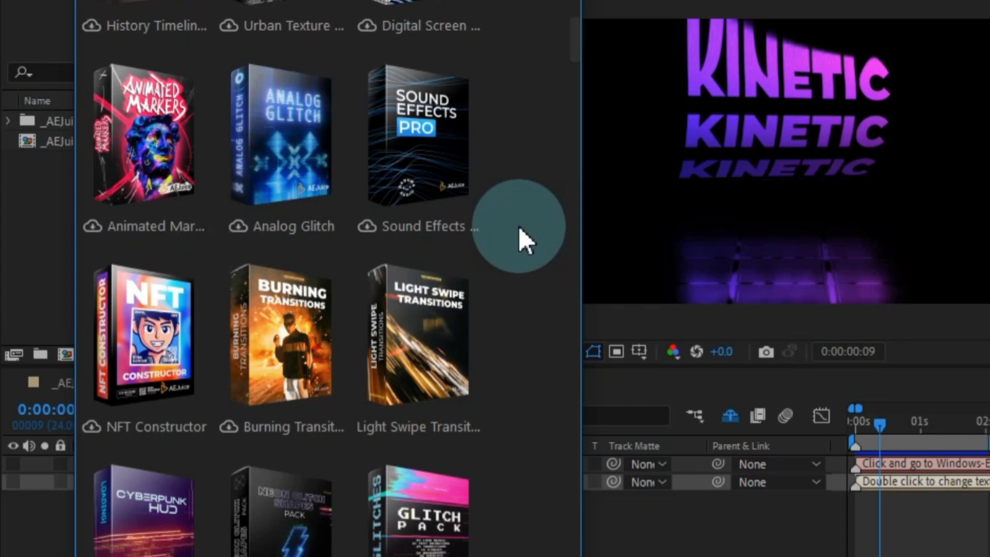
Open the 75-clip Light Swipe Transitions pack and drag the Pack Manager down to uncover the composition.
click(402, 322)
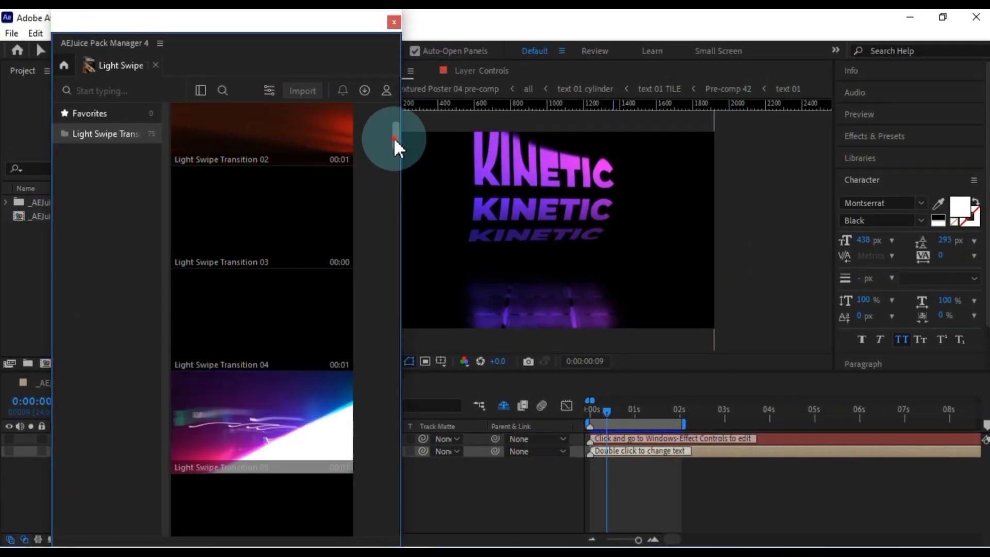
drag(394, 137, 388, 94)
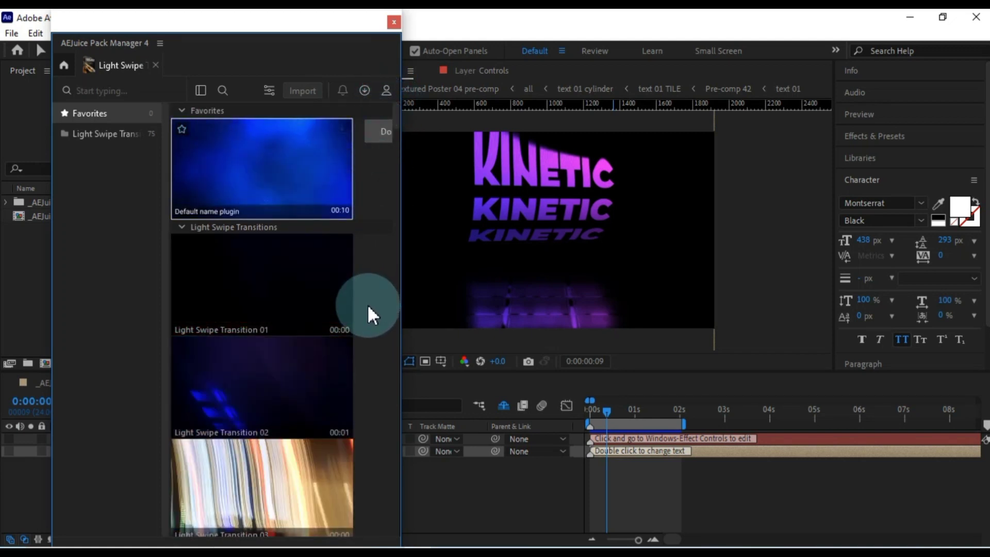
drag(310, 22, 299, 538)
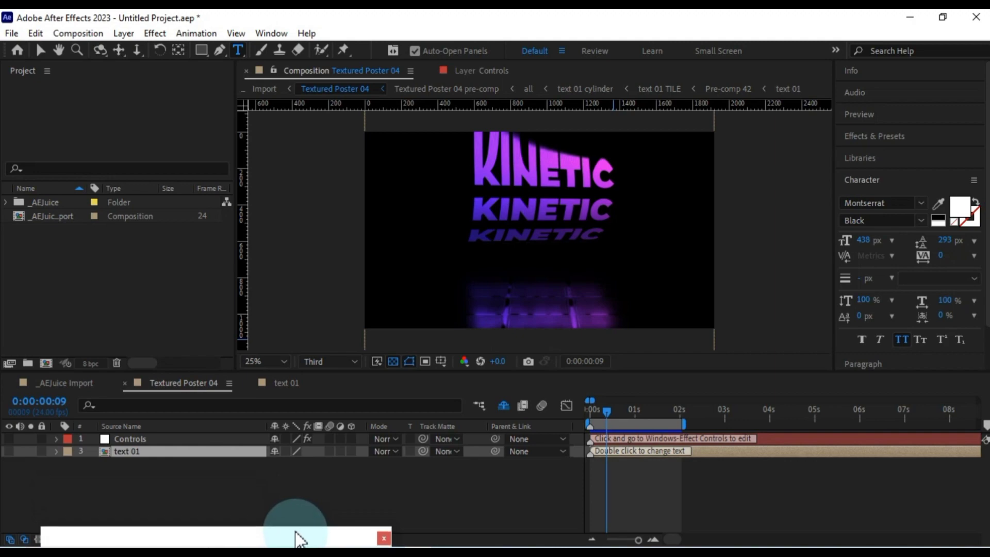
Import the five mp4 video clips into the project via File > Import > File.
click(11, 33)
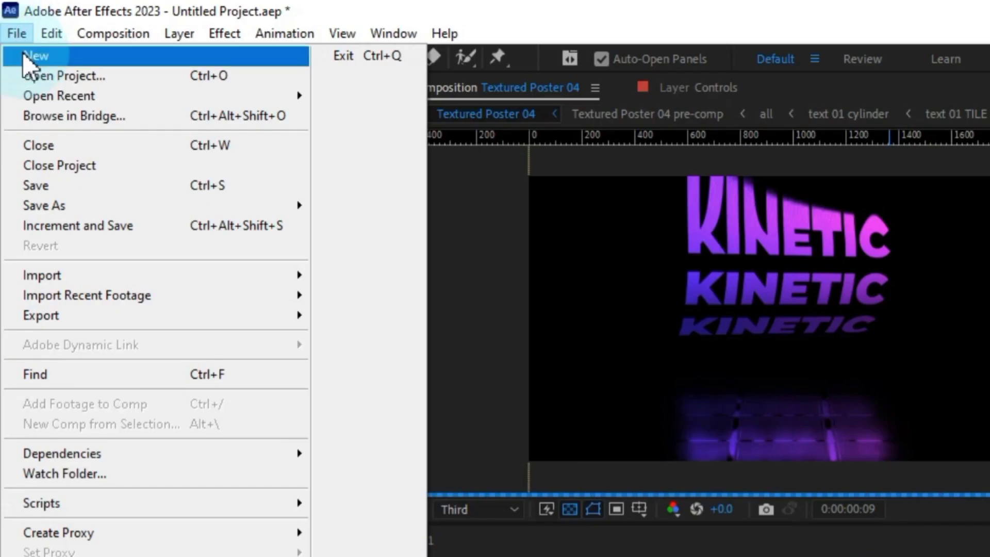
click(235, 201)
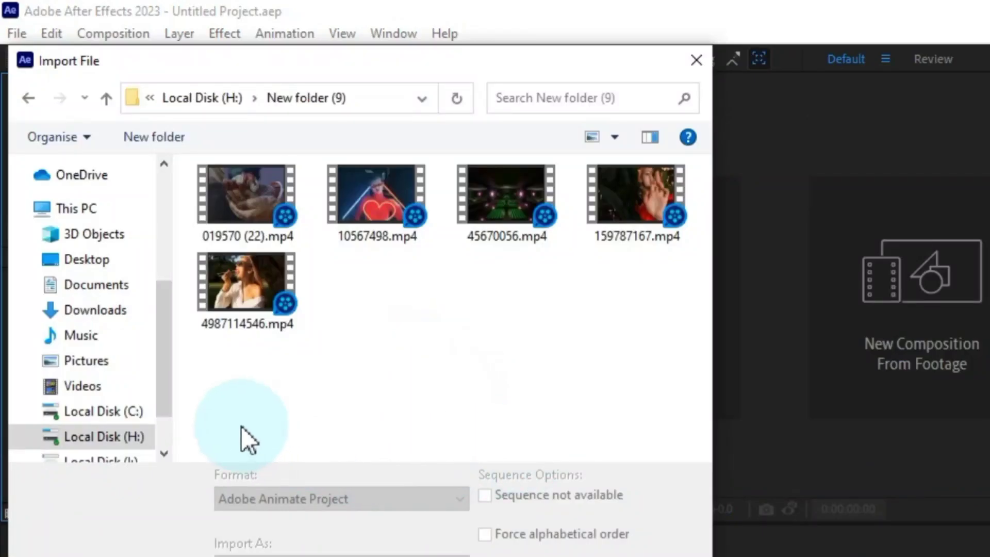
drag(239, 424, 637, 206)
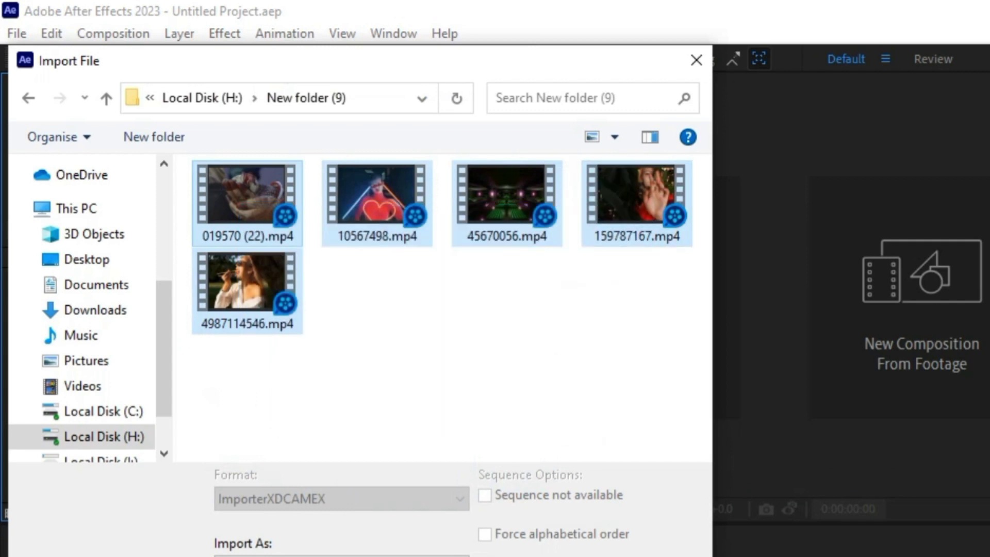
key(Return)
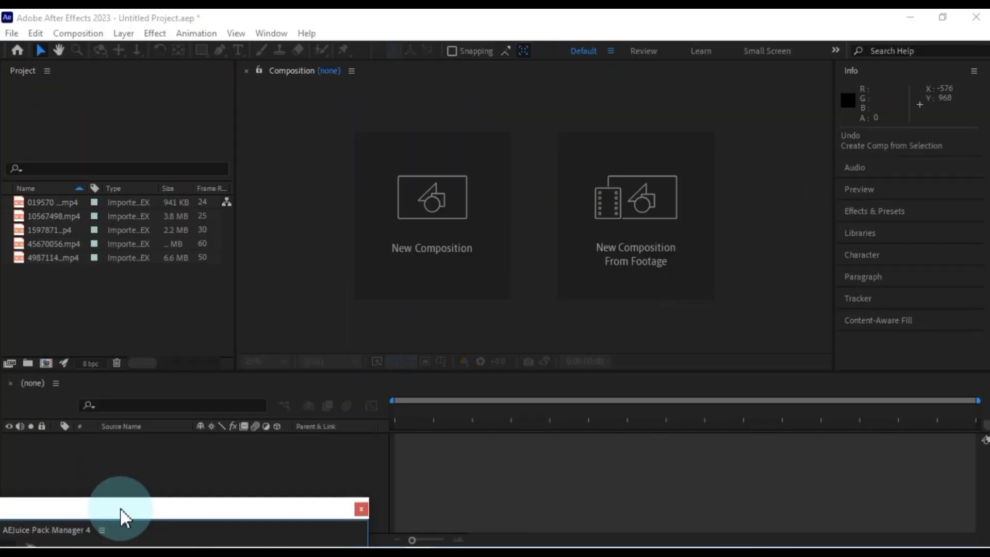
Build composition 019570 (22) from the five clips and select the 10567498.mp4 layer.
drag(122, 515, 614, 511)
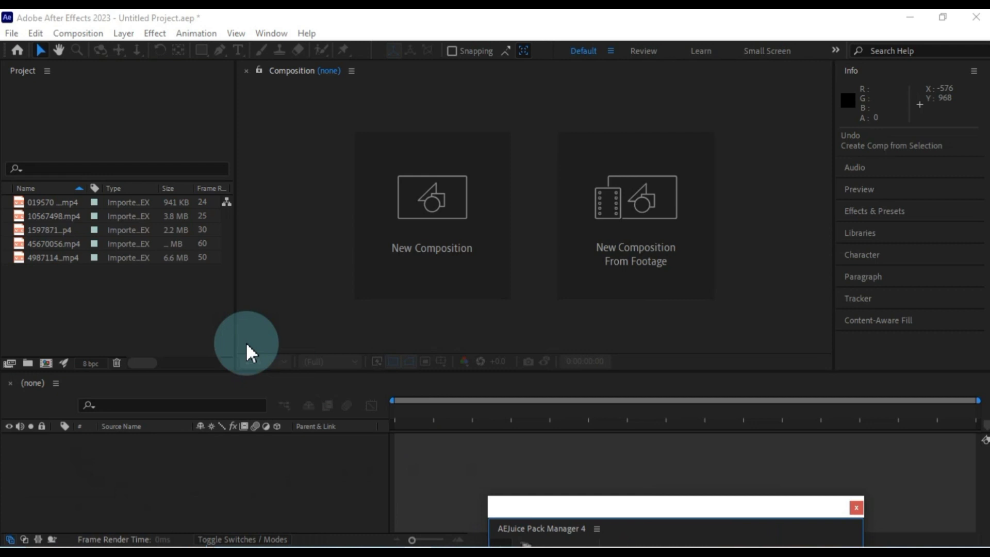
drag(79, 296, 64, 451)
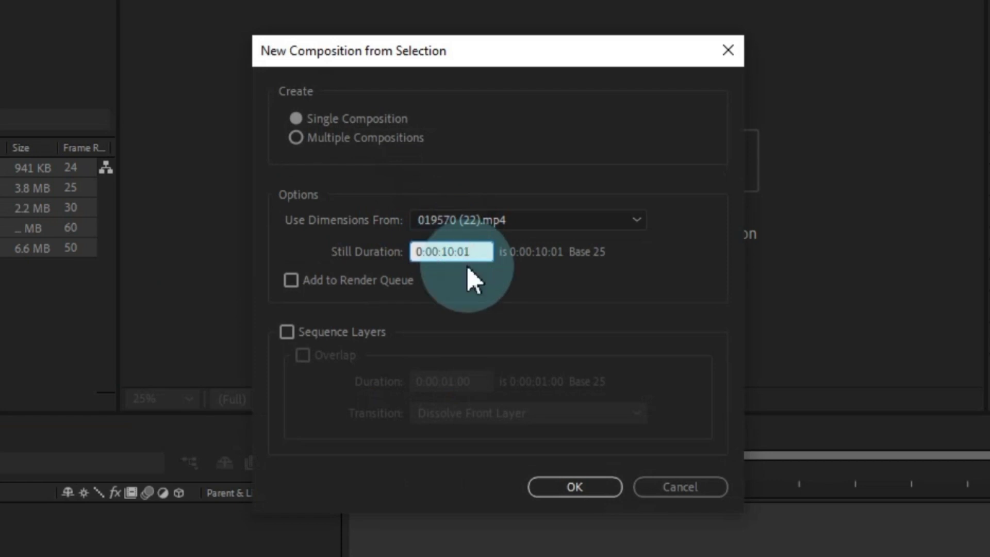
click(557, 469)
click(474, 456)
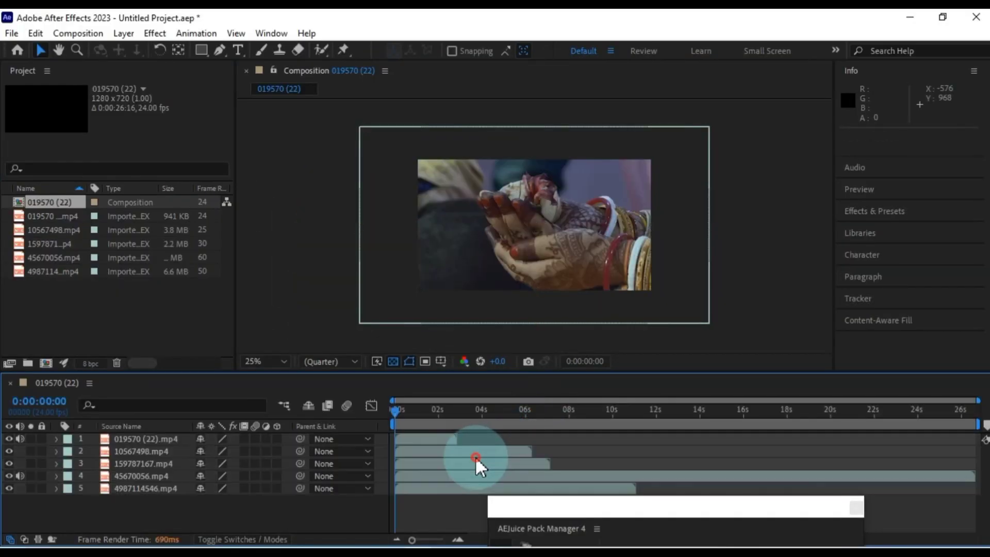
click(432, 452)
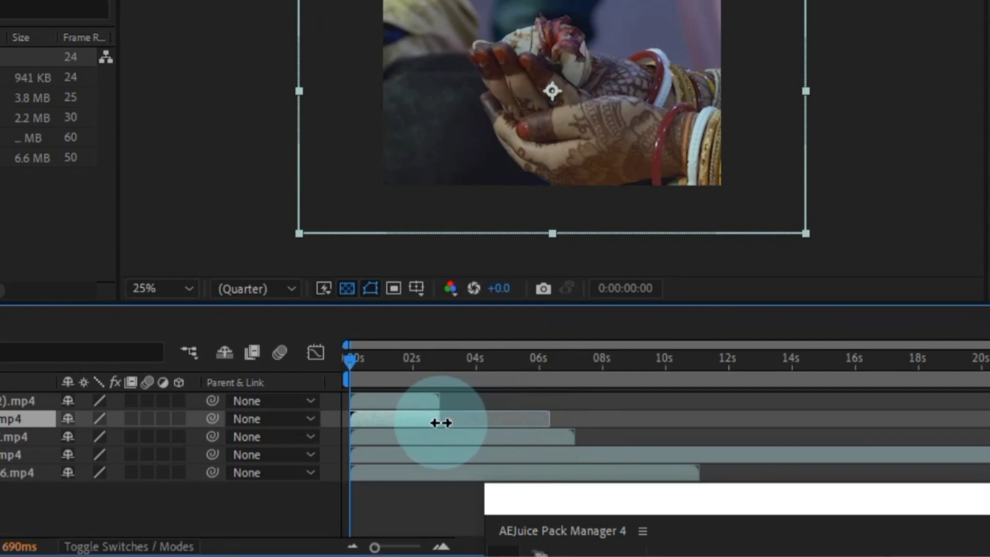
Trim layer 5 to end near 4.7 seconds and layer 4 near 3.7 seconds.
click(544, 441)
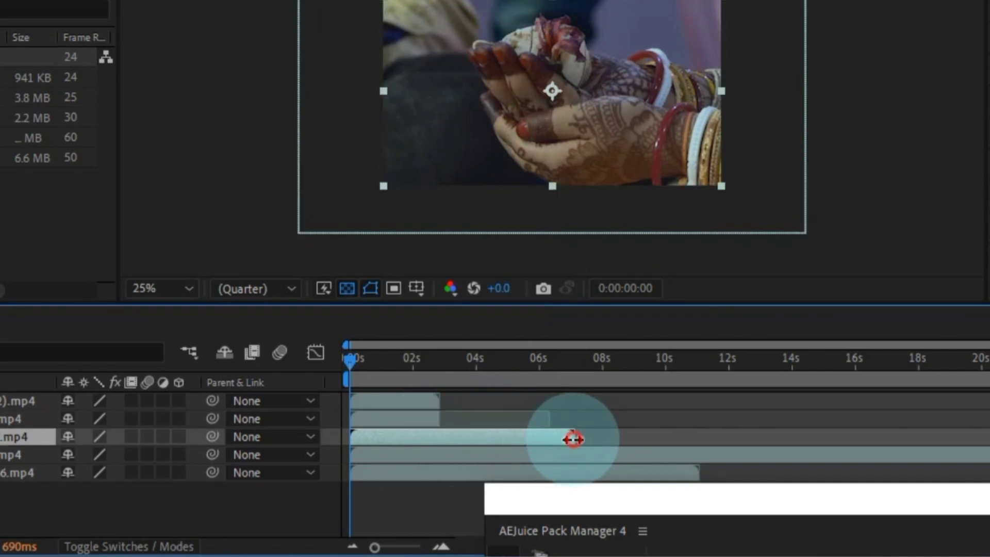
click(638, 471)
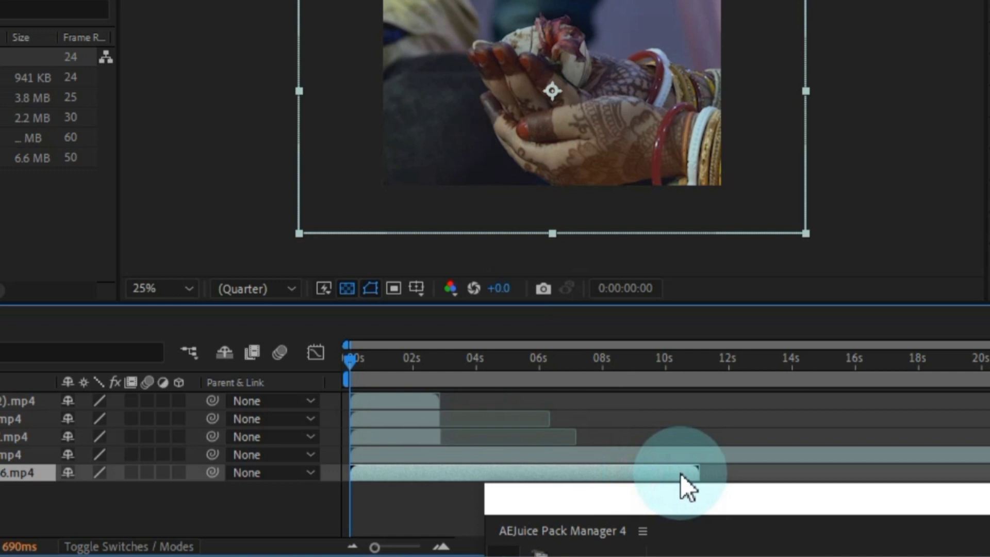
drag(696, 474, 482, 474)
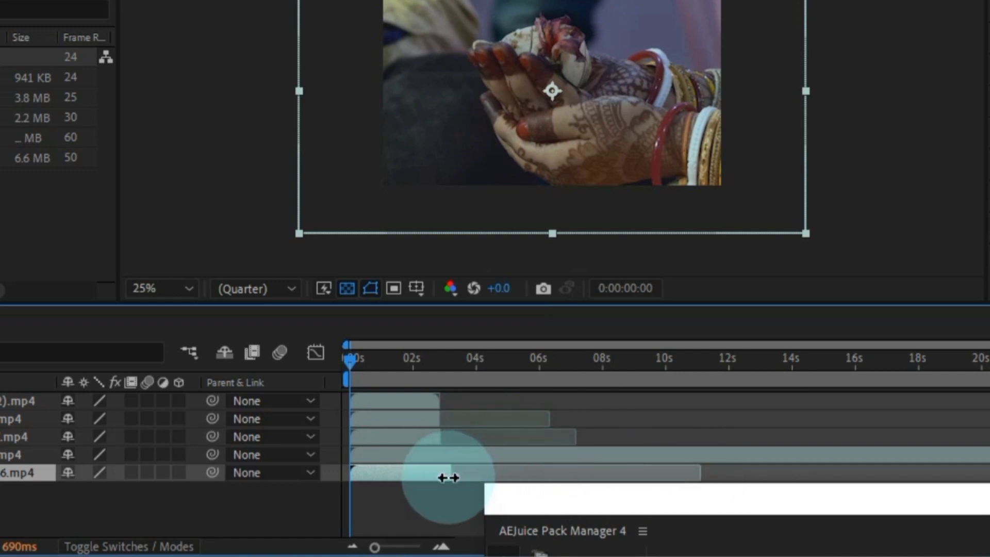
click(958, 455)
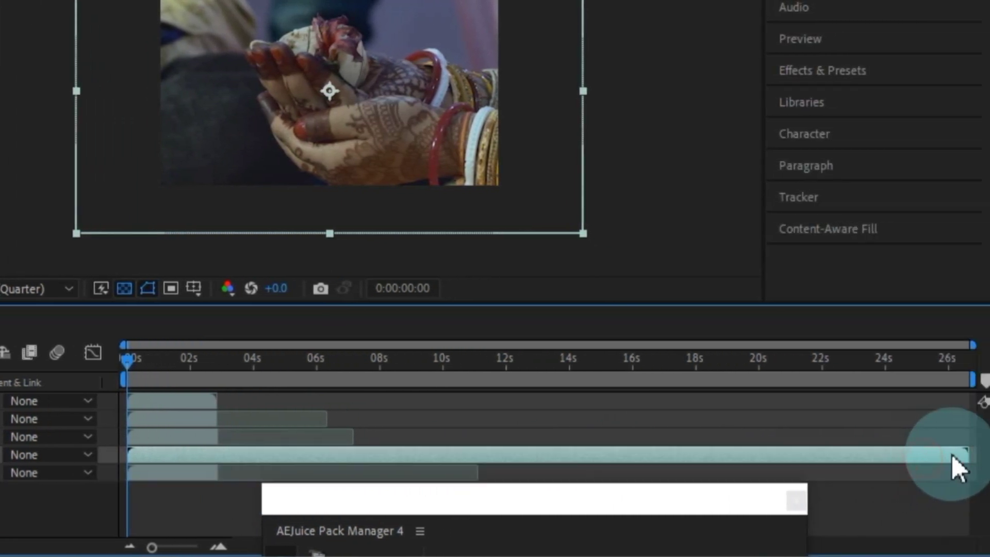
drag(967, 456, 235, 485)
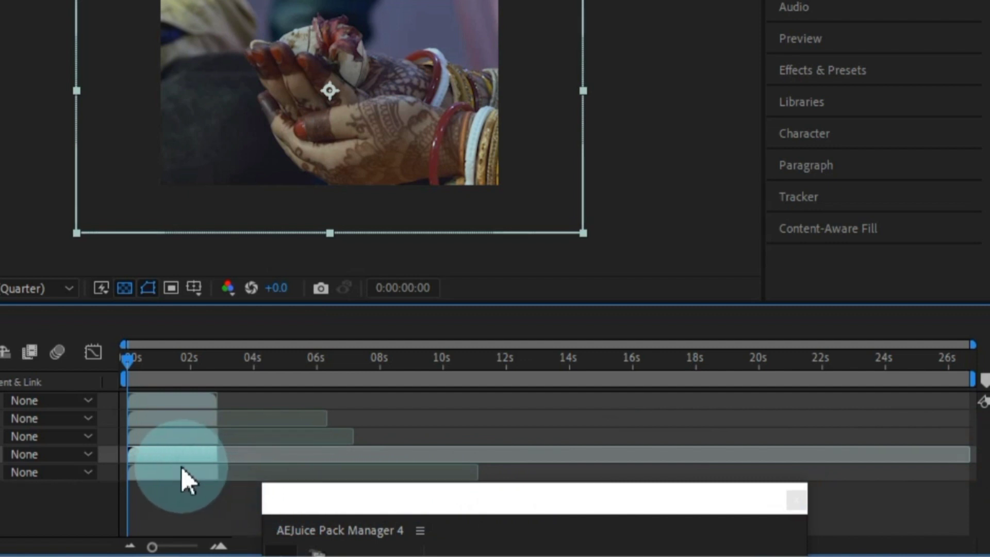
Stagger layers 2–5 to start near 2.5, 5, 7.2 and 9 seconds.
drag(177, 419, 255, 415)
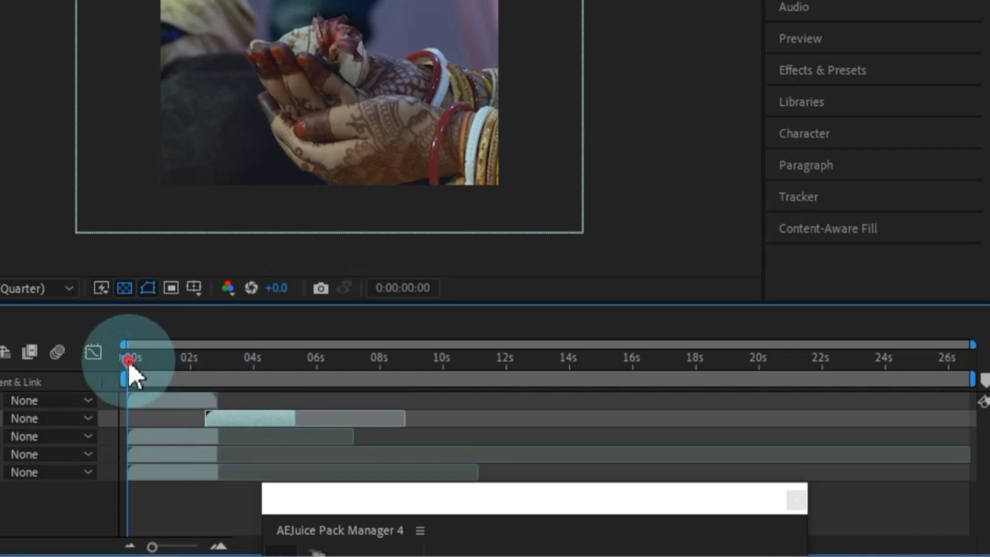
drag(128, 372, 288, 386)
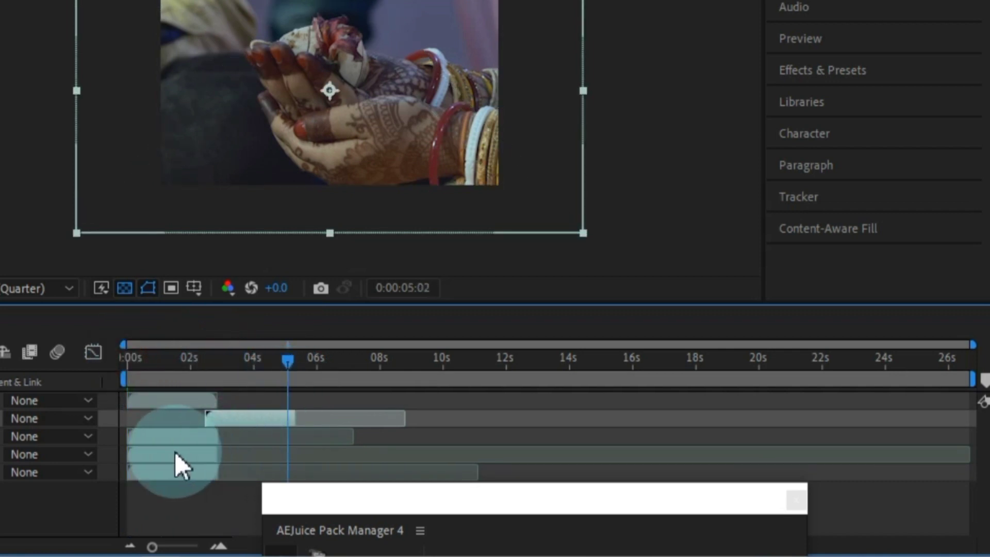
click(165, 436)
drag(175, 434, 304, 438)
drag(156, 456, 359, 456)
drag(172, 476, 461, 478)
drag(606, 508, 0, 74)
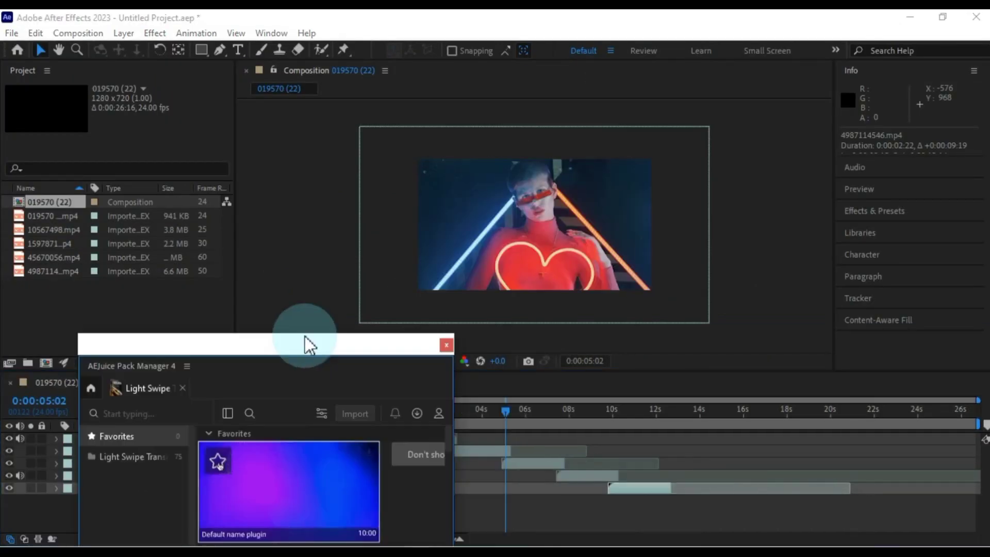
Place Light Swipe Transition 01 on the timeline over the cut at 0:00:09:16.
drag(223, 211, 196, 45)
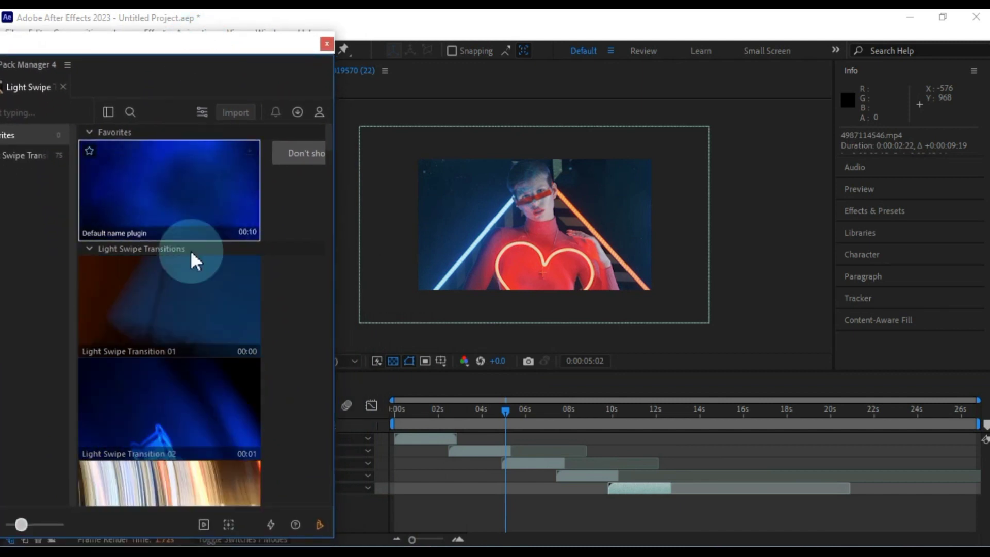
click(170, 323)
click(608, 409)
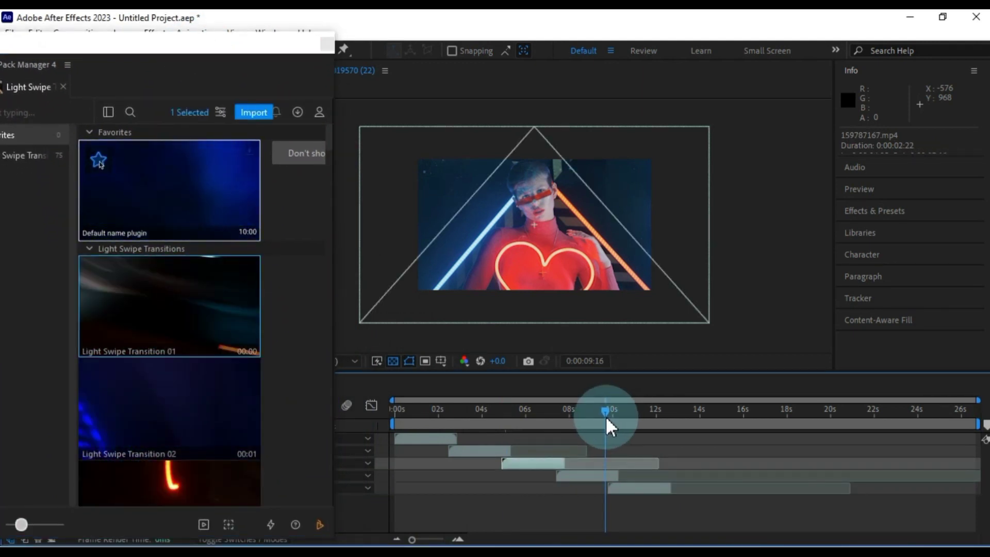
click(607, 471)
click(229, 332)
click(165, 302)
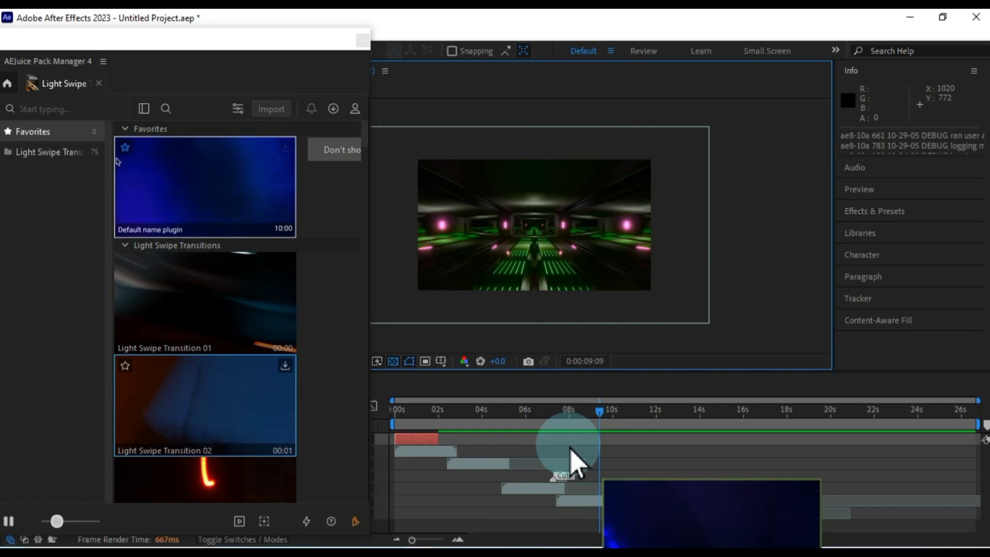
drag(570, 454, 612, 442)
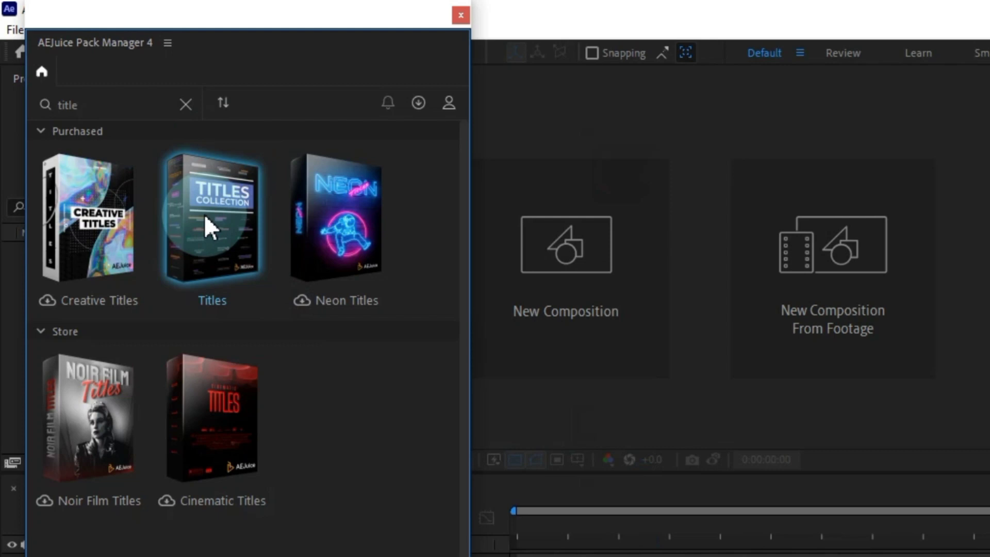
From the Titles pack's Box Titles category, add Box Titles 01 Neon to the timeline.
click(206, 230)
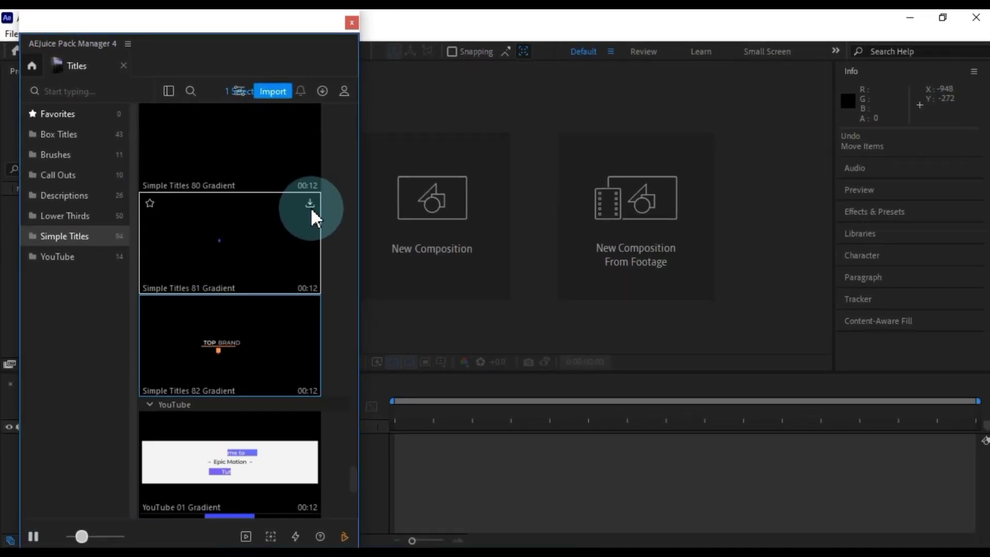
click(78, 134)
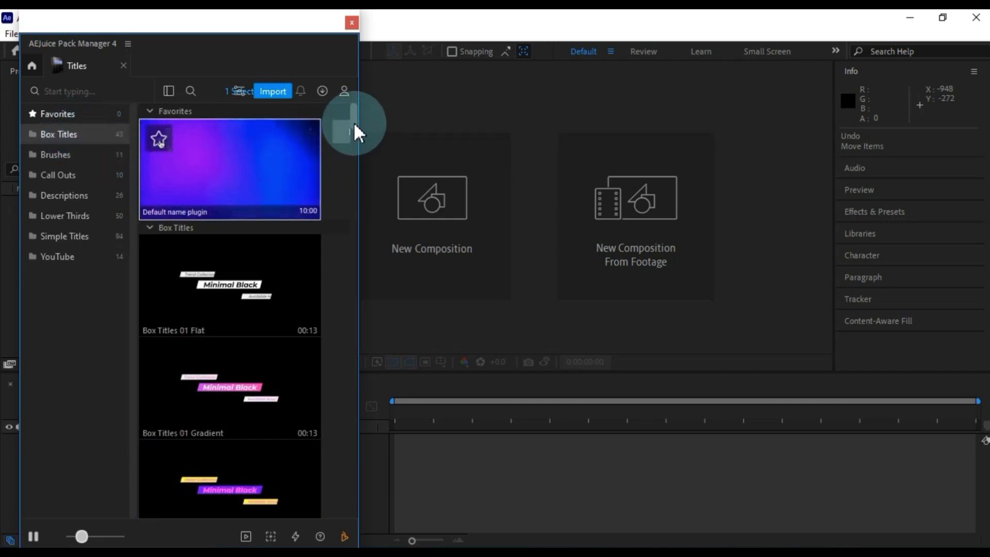
mouse_move(353, 121)
mouse_down()
mouse_move(369, 229)
mouse_move(354, 110)
mouse_up()
scroll(338, 274, down, 2)
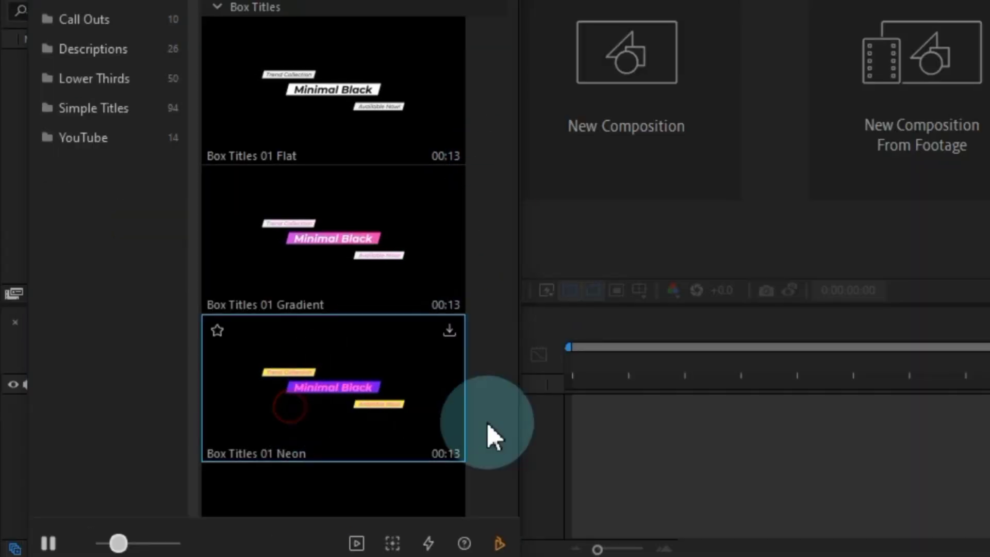
drag(486, 422, 597, 438)
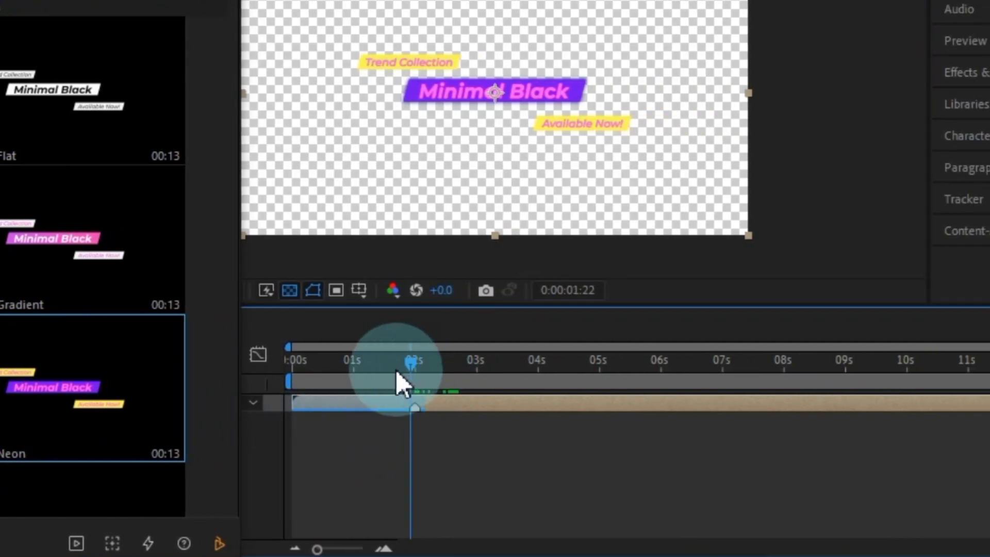
Preview the title animation, then open the nested precomp holding its text layers.
click(289, 367)
key(space)
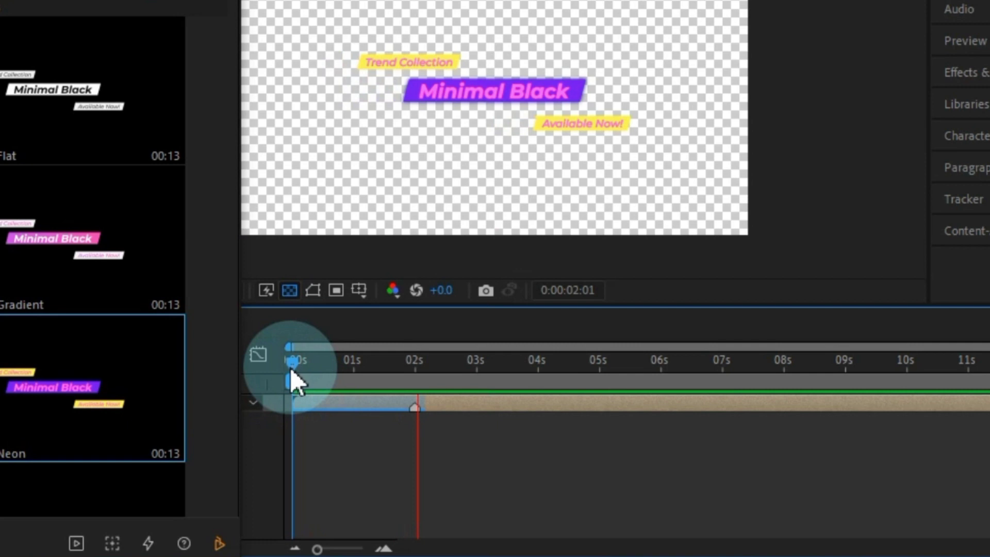
click(323, 379)
double_click(433, 103)
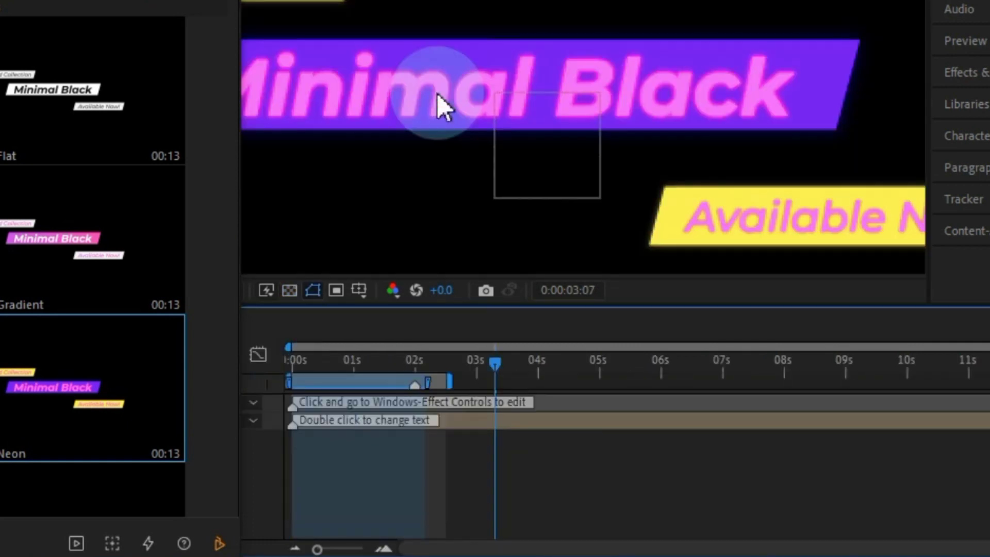
click(346, 421)
double_click(344, 419)
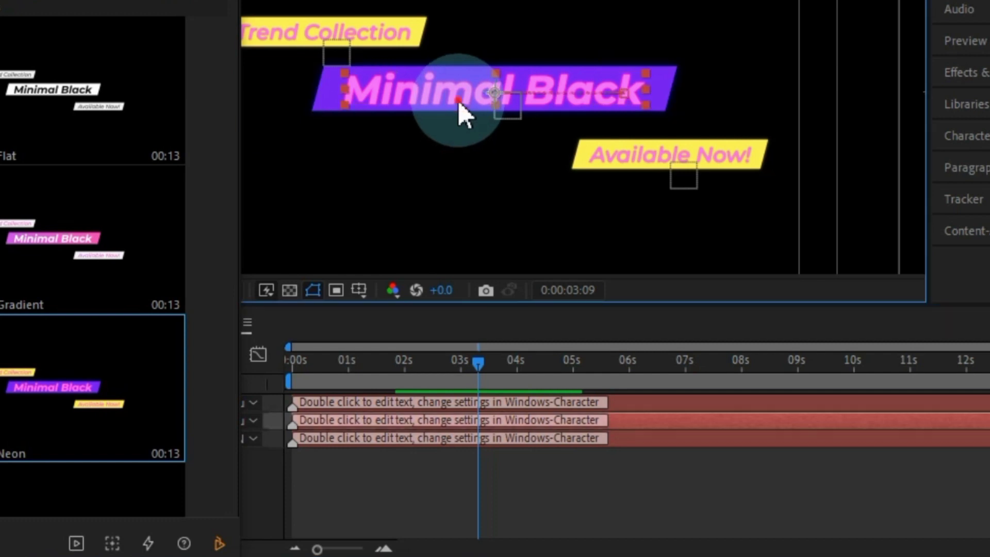
Retype the title lines as Your Text Here, Custom Text and Edit Now!
double_click(458, 92)
text(Your Text Here)
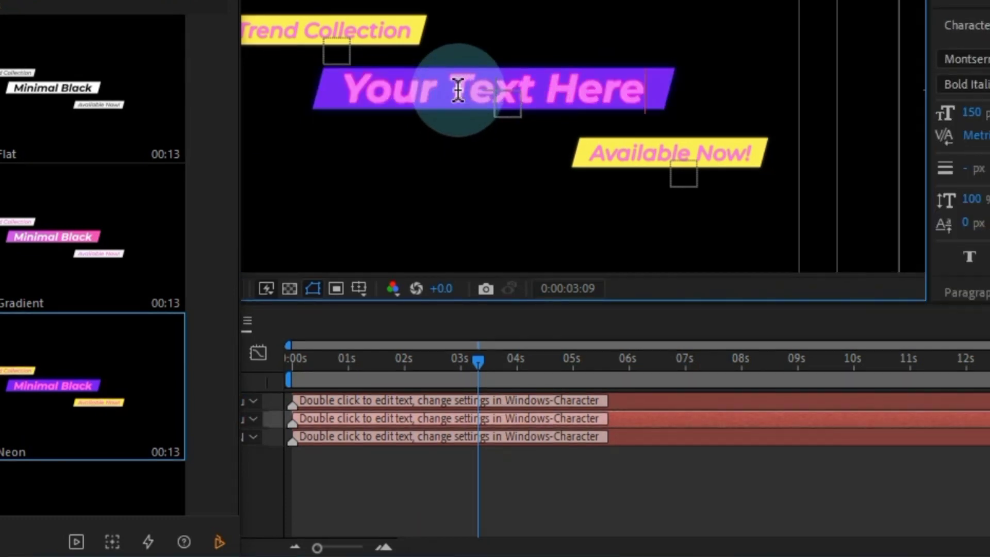
key(ctrl+a)
click(404, 398)
click(280, 32)
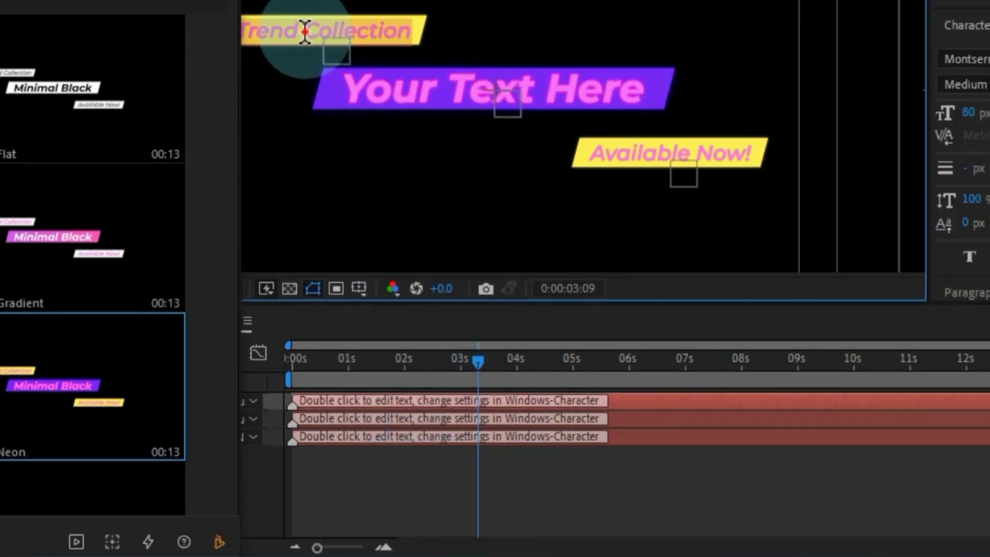
double_click(391, 35)
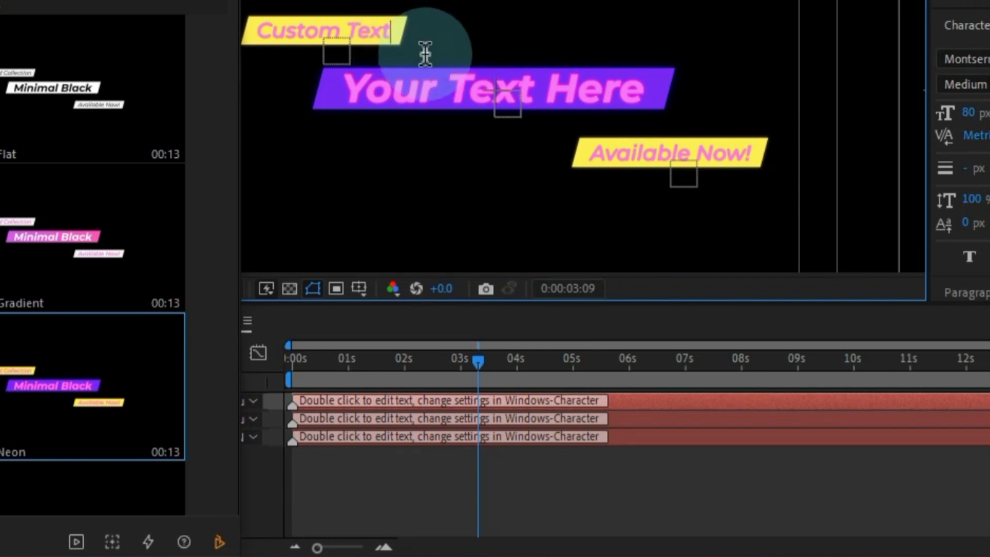
click(473, 436)
double_click(634, 154)
text(Edit Now!)
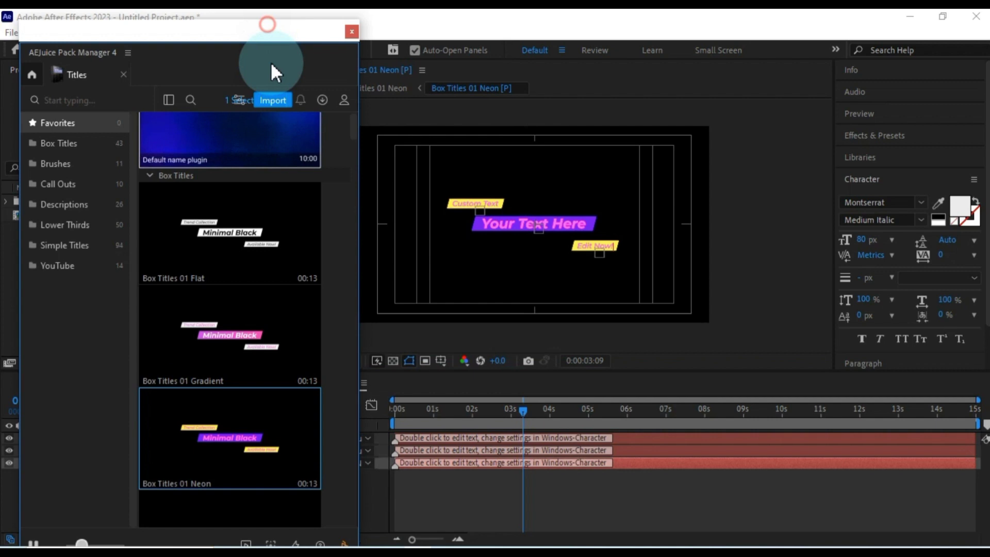
Return to the Box Titles 01 Neon composition, rewind it, and raise the pack manager again.
drag(267, 22, 307, 537)
click(319, 502)
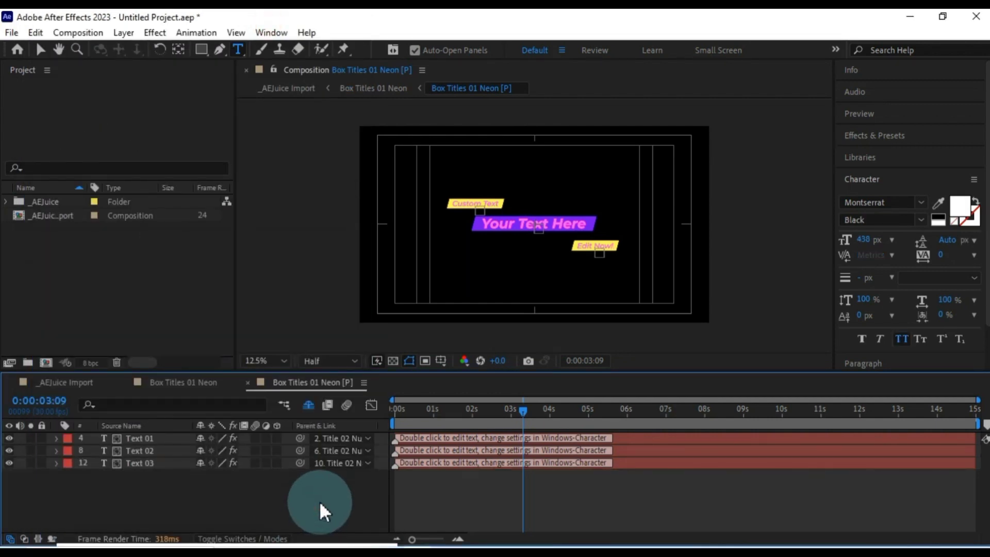
click(165, 382)
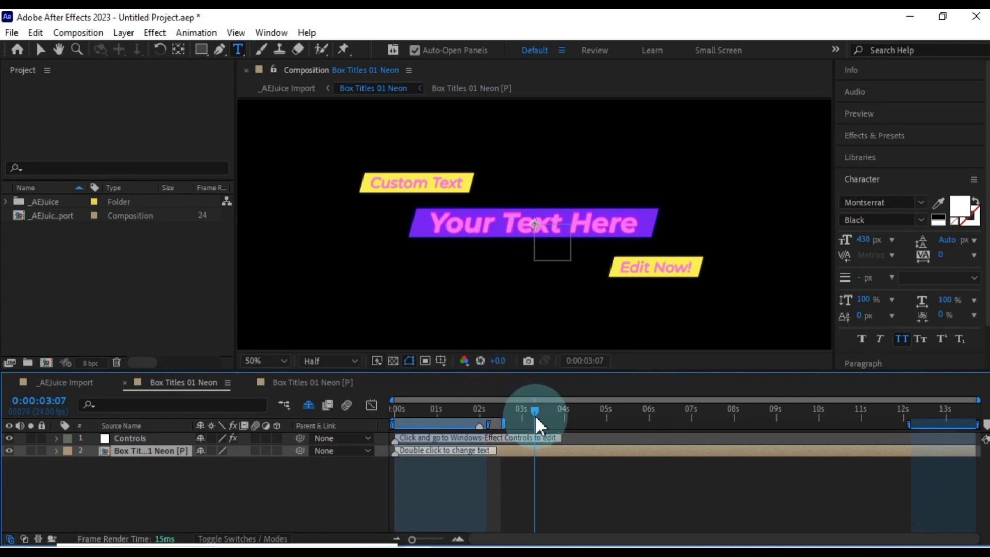
drag(534, 414, 392, 428)
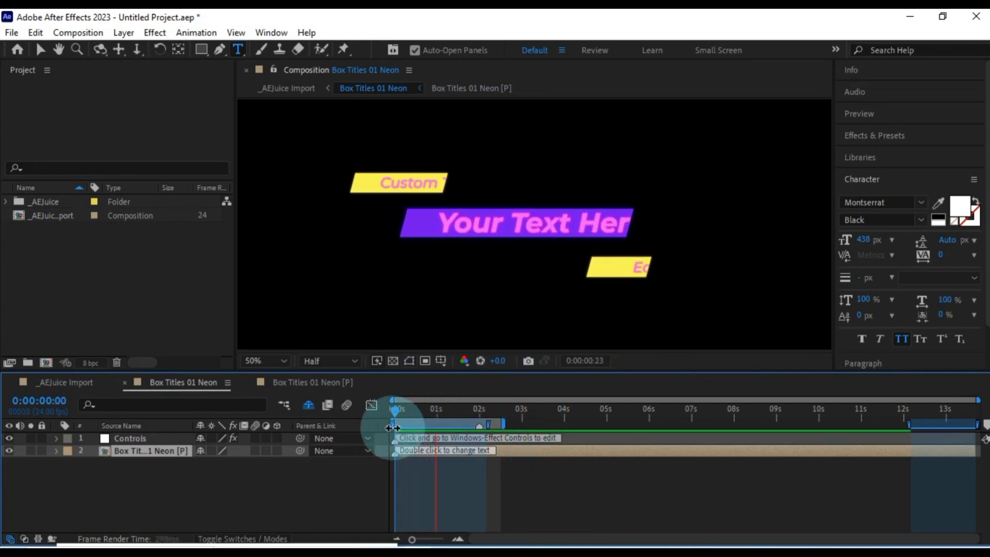
click(438, 460)
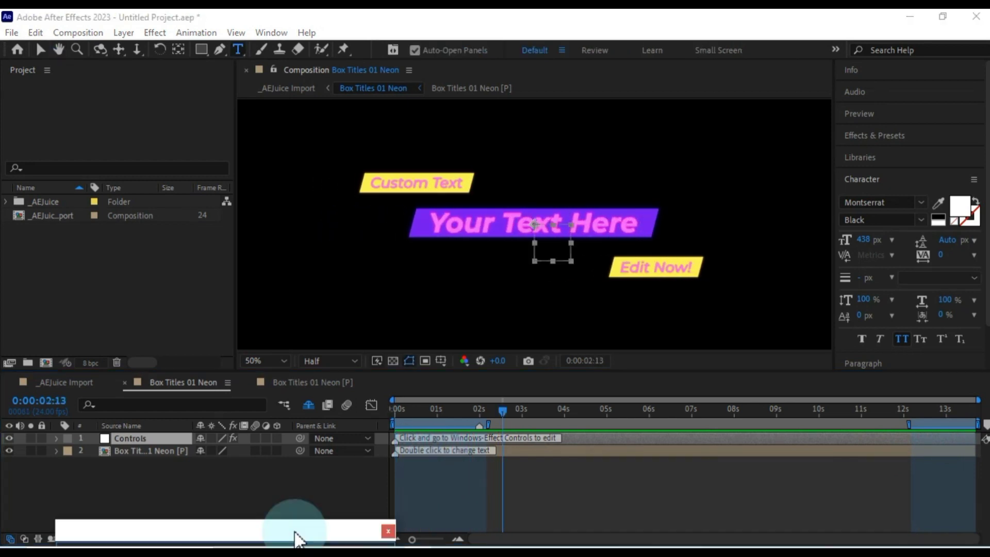
drag(296, 532, 244, 54)
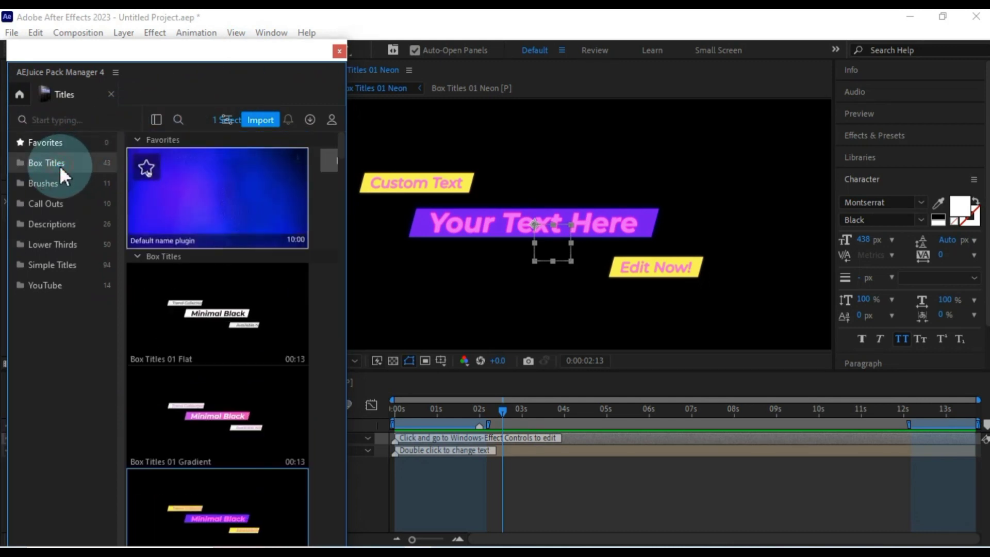
Import Brushes 05 Gradient from the Brushes category and preview its brush-stroke animation.
click(57, 183)
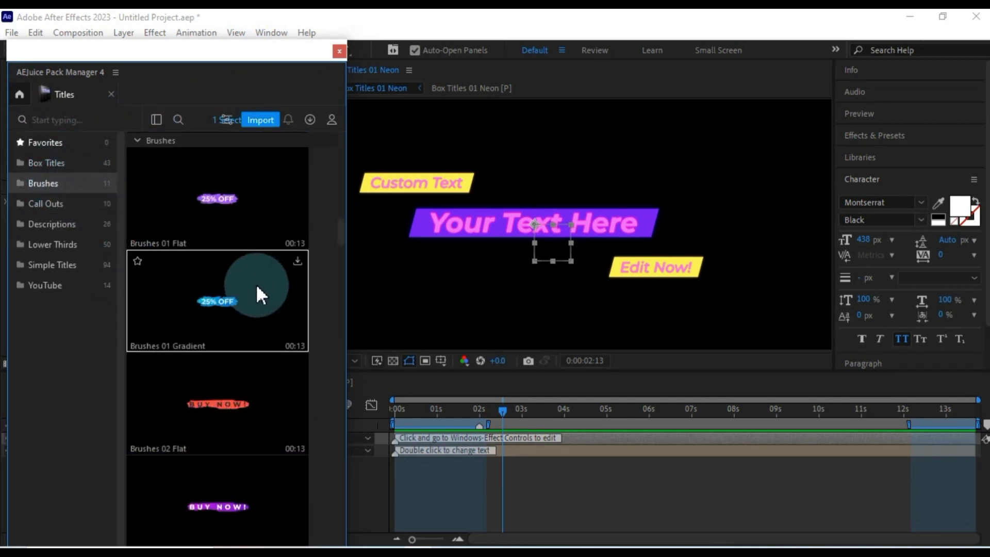
scroll(257, 289, down, 5)
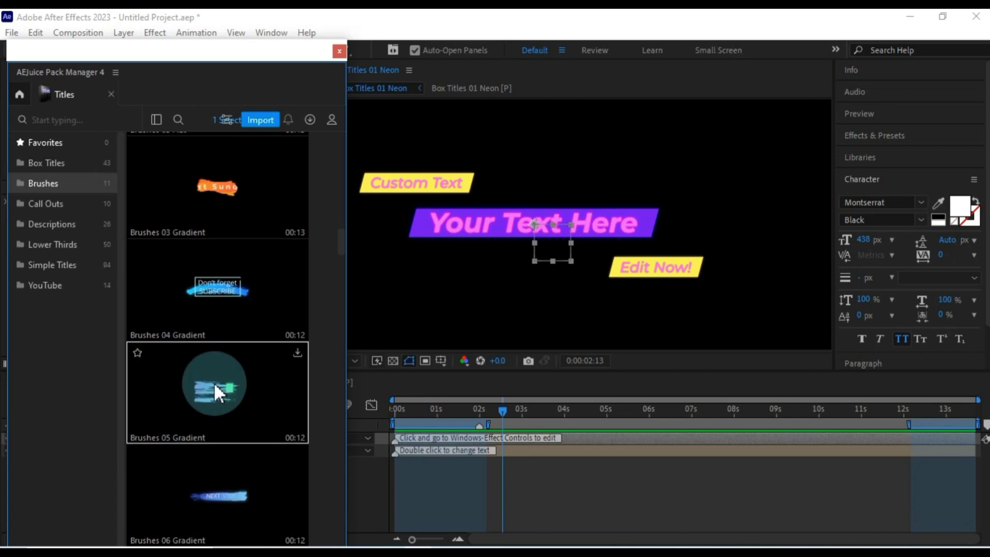
double_click(192, 398)
mouse_move(223, 55)
mouse_down()
mouse_move(250, 126)
mouse_move(221, 483)
mouse_up()
mouse_move(399, 412)
mouse_down()
mouse_move(458, 410)
mouse_move(391, 425)
mouse_up()
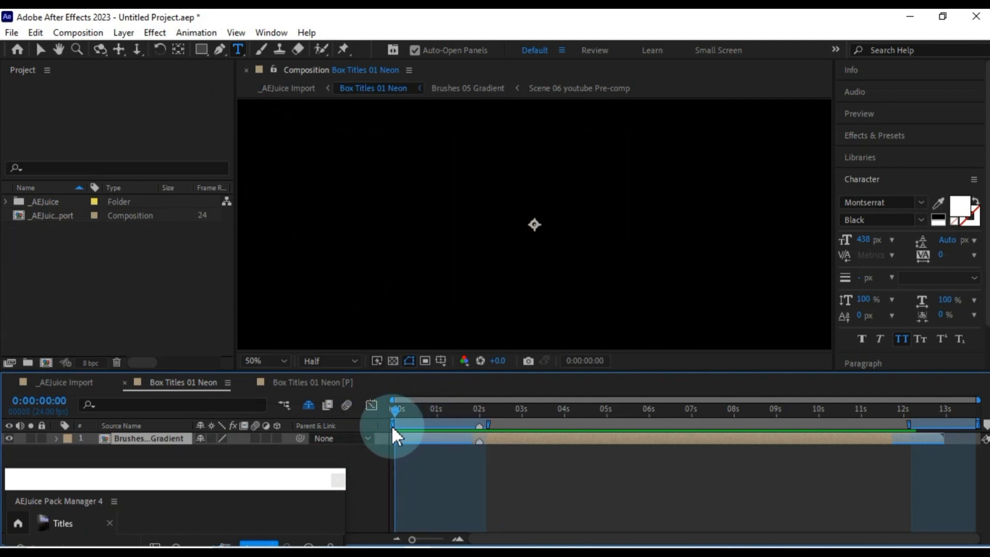
key(space)
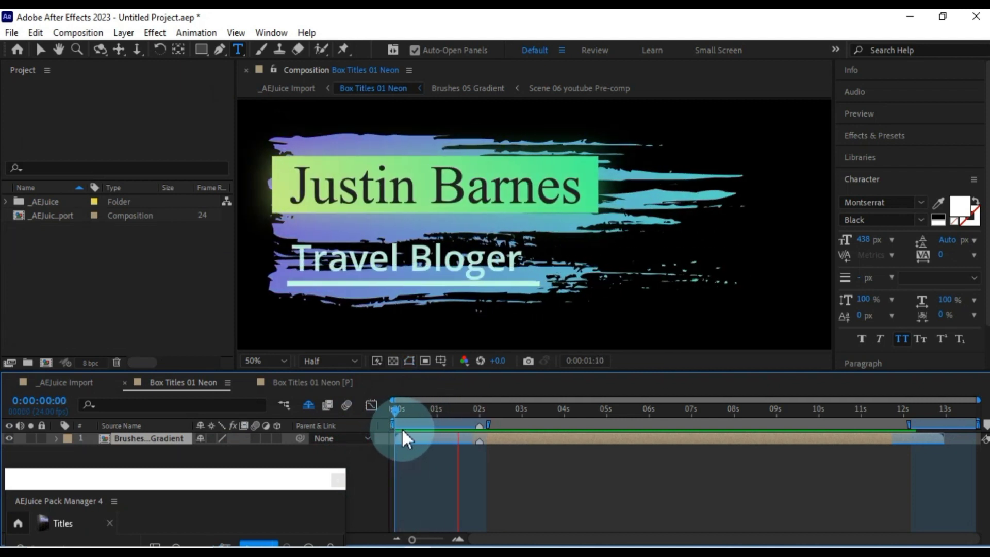
key(space)
drag(282, 486, 278, 59)
Add Call Outs 05 Flat from the Call Outs category and preview its Download Now! animation.
scroll(241, 163, down, 2)
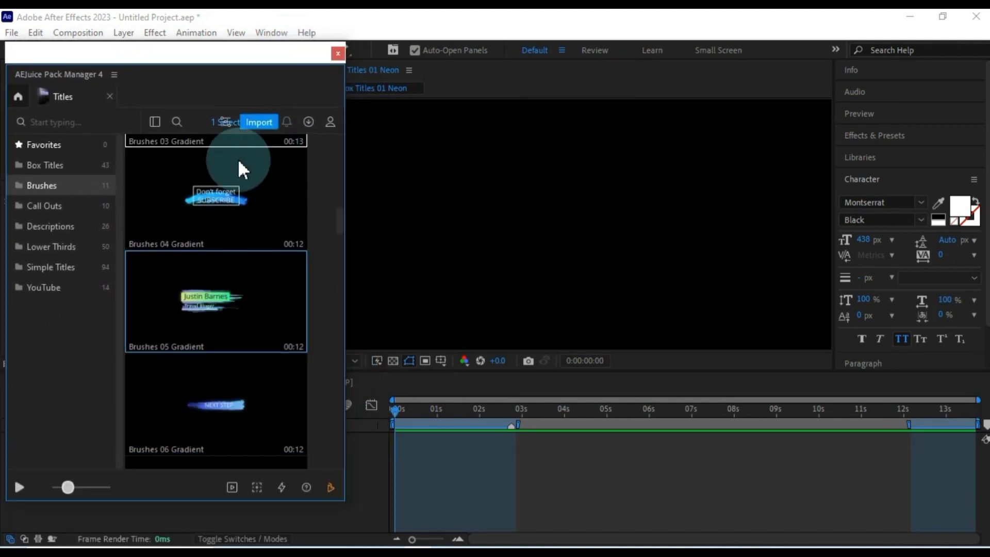
click(50, 208)
scroll(323, 212, down, 3)
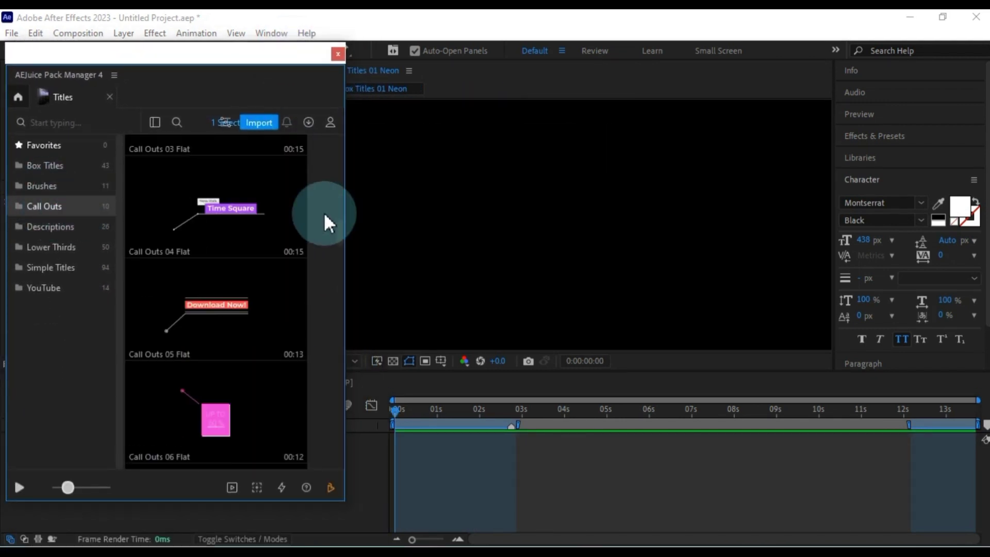
scroll(324, 212, down, 2)
scroll(324, 212, up, 5)
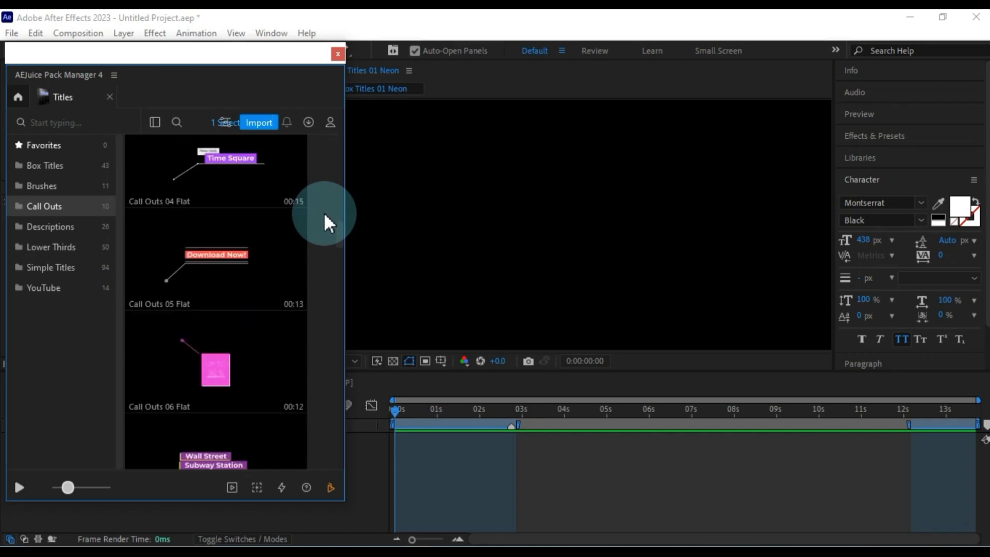
drag(188, 269, 395, 441)
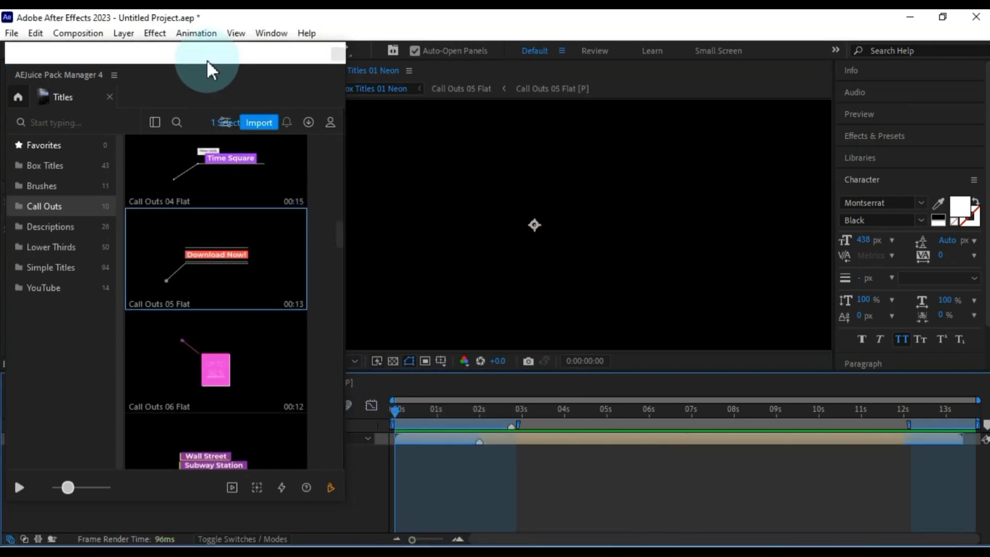
drag(210, 62, 163, 523)
click(390, 409)
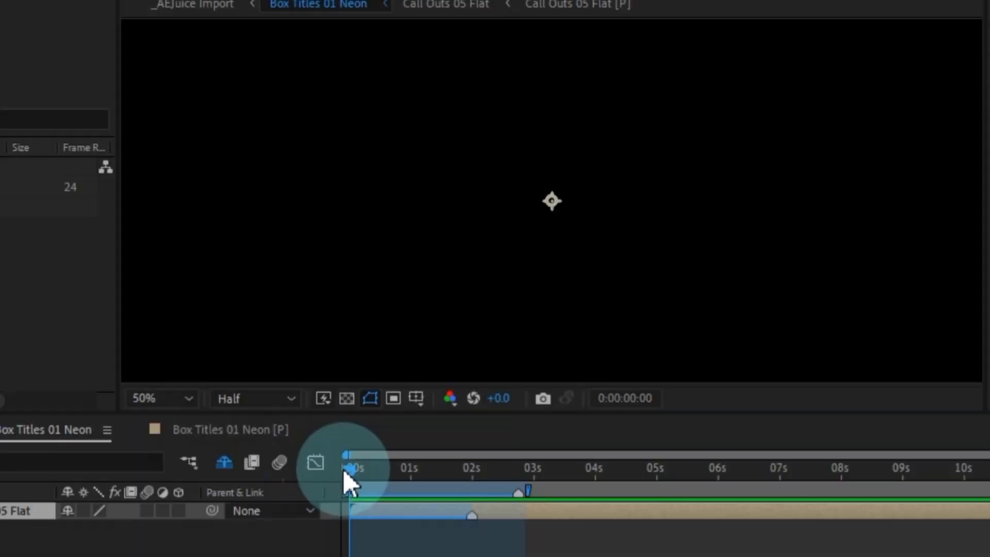
drag(361, 474, 350, 513)
key(space)
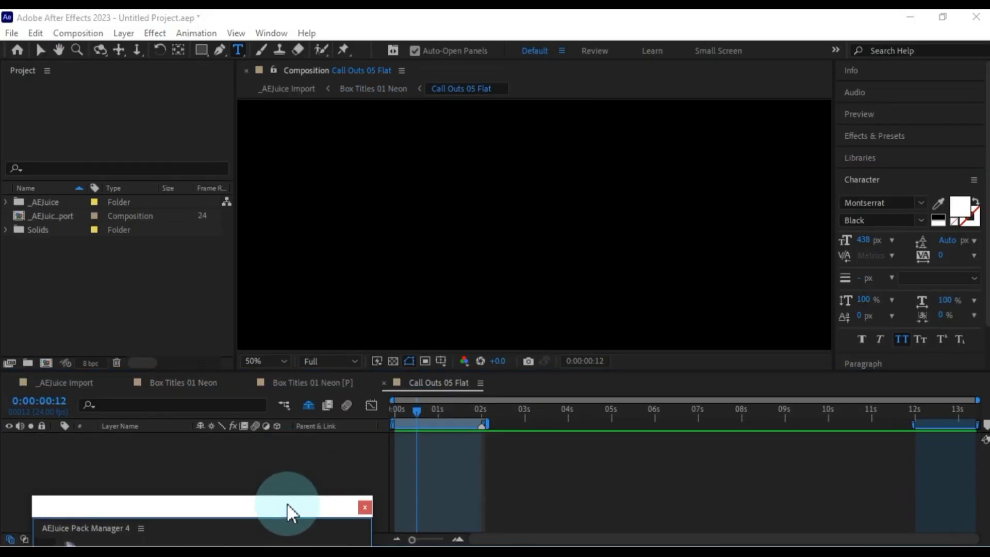
Bring the AEJuice Pack Manager forward and browse the Descriptions title presets.
click(287, 513)
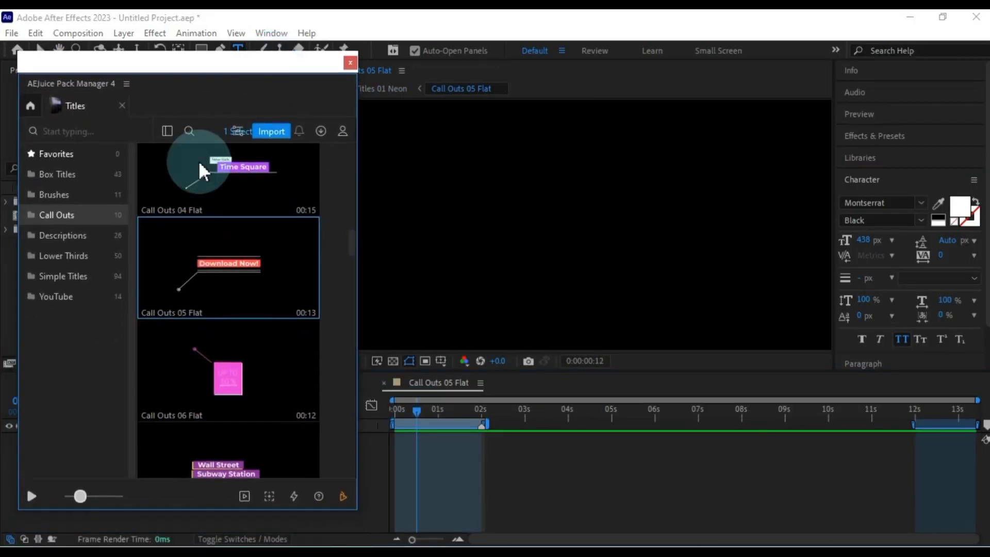
click(69, 232)
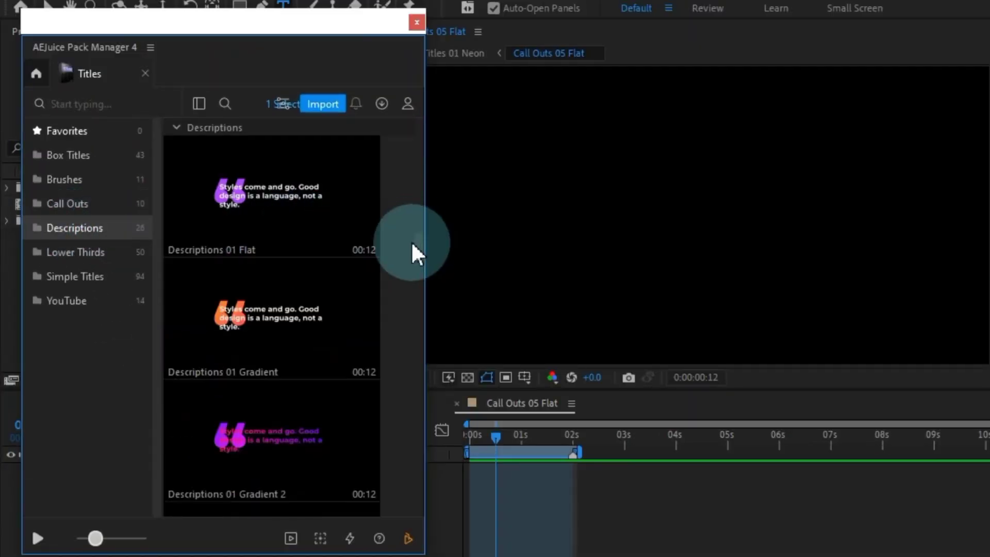
scroll(404, 252, down, 4)
scroll(404, 262, down, 6)
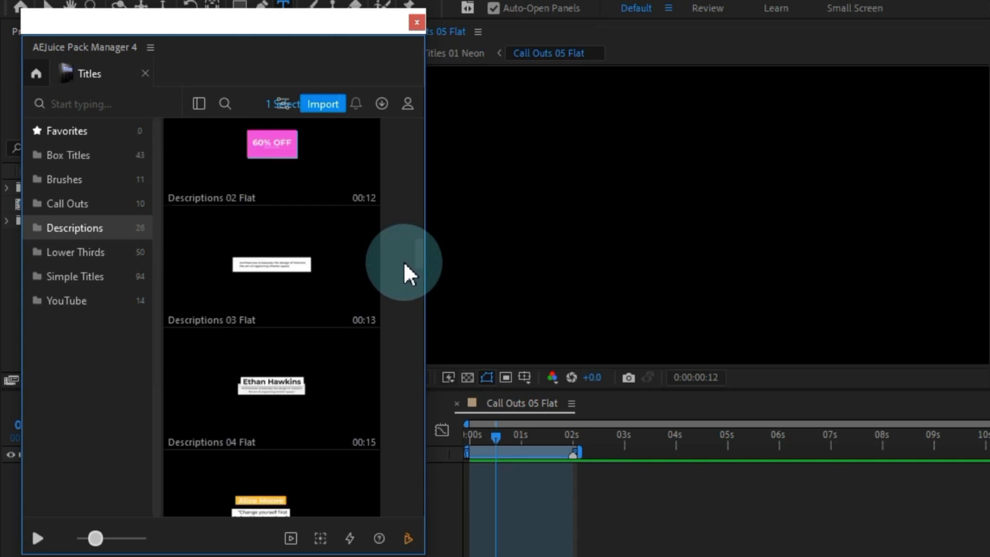
scroll(403, 261, down, 1)
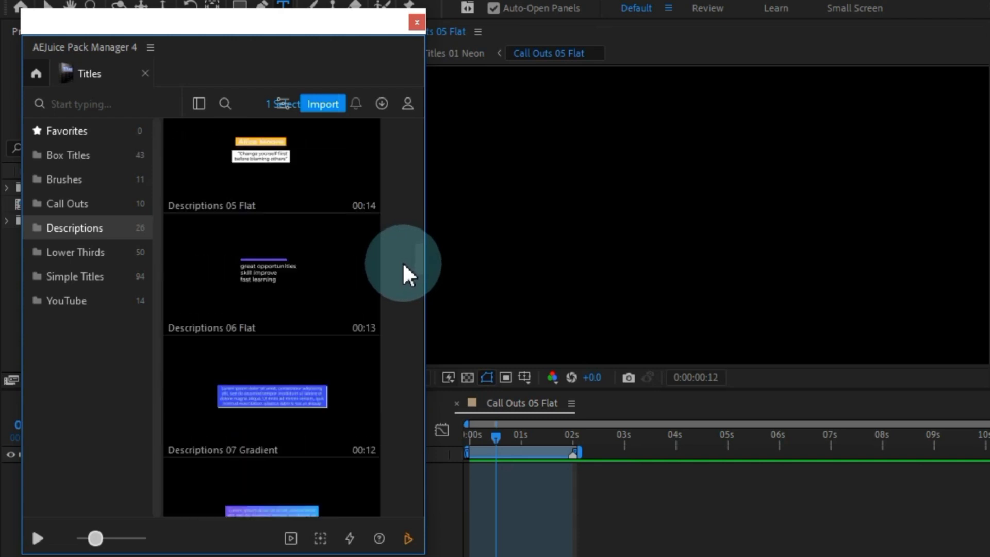
scroll(402, 262, down, 10)
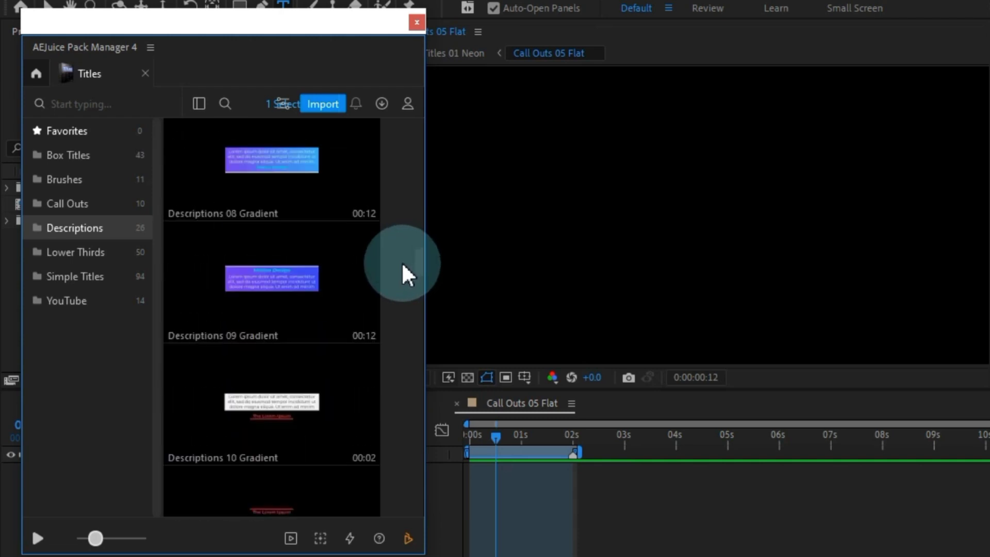
Browse through the Lower Thirds title presets.
click(89, 253)
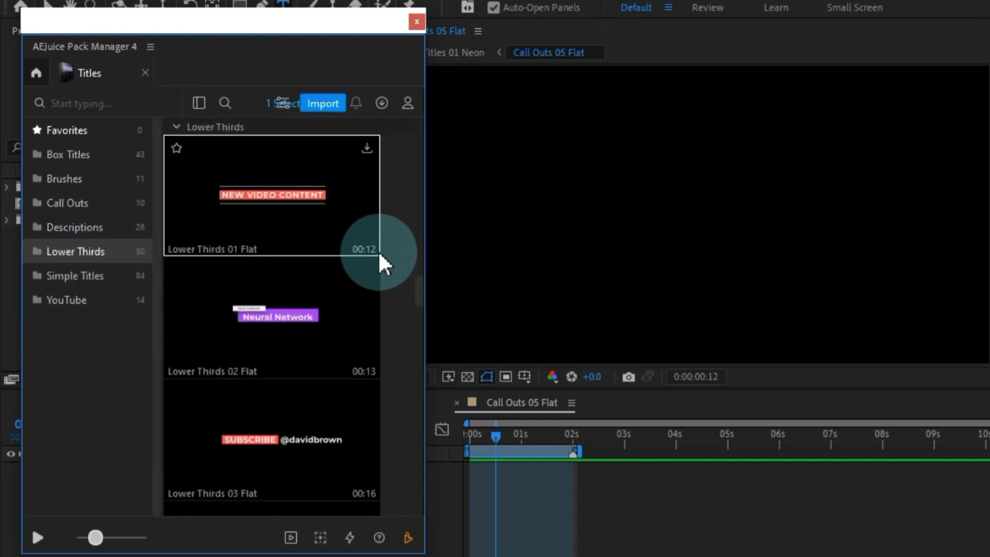
scroll(379, 258, down, 3)
scroll(379, 254, down, 2)
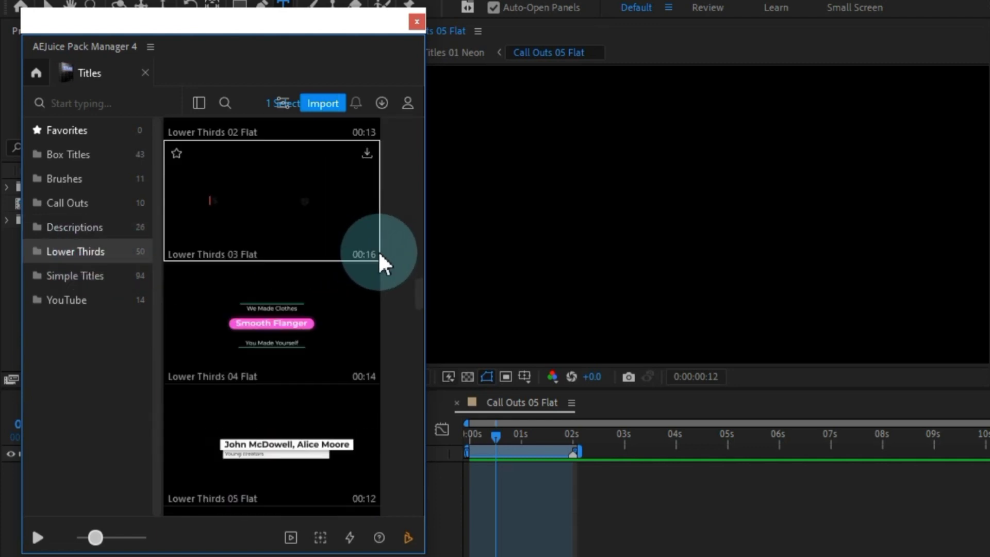
scroll(380, 253, down, 8)
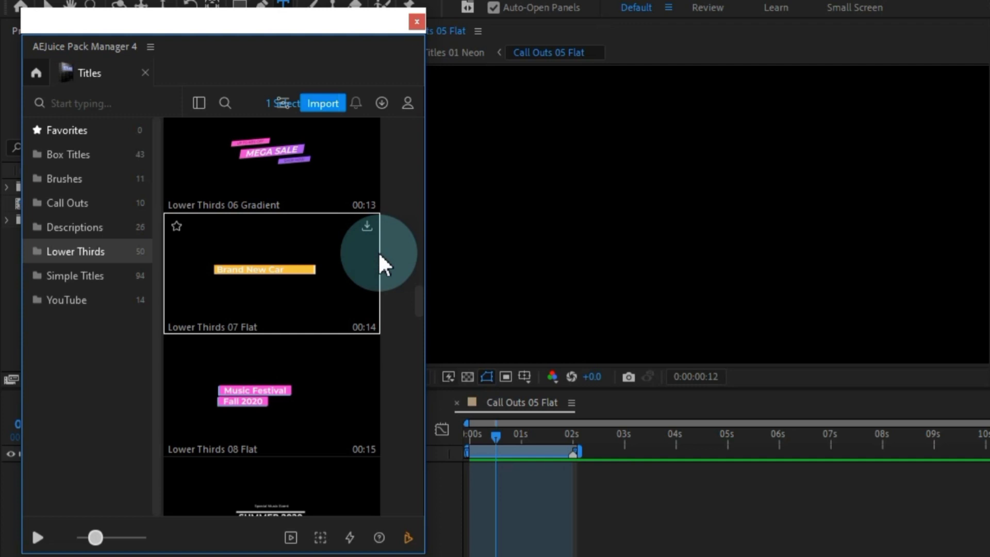
scroll(379, 255, down, 8)
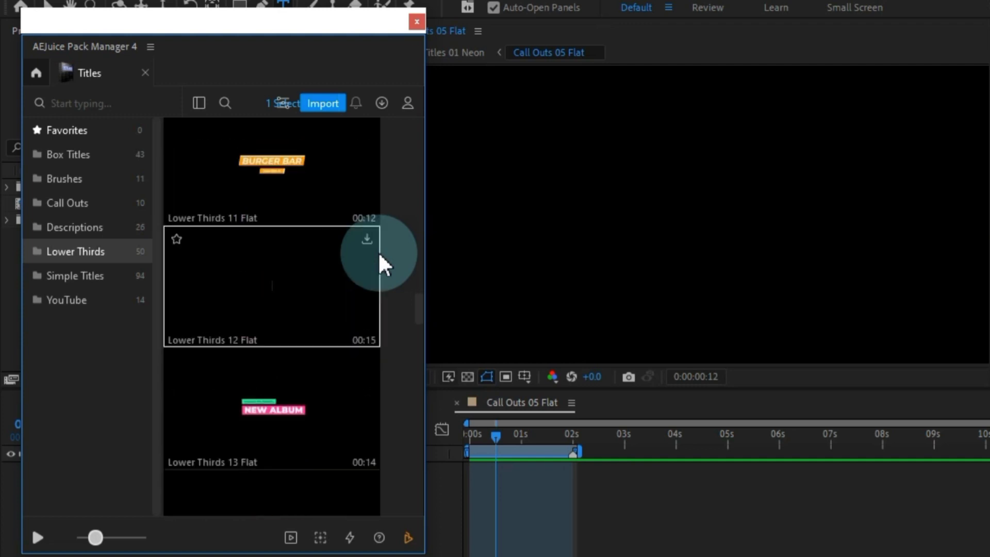
scroll(379, 254, down, 6)
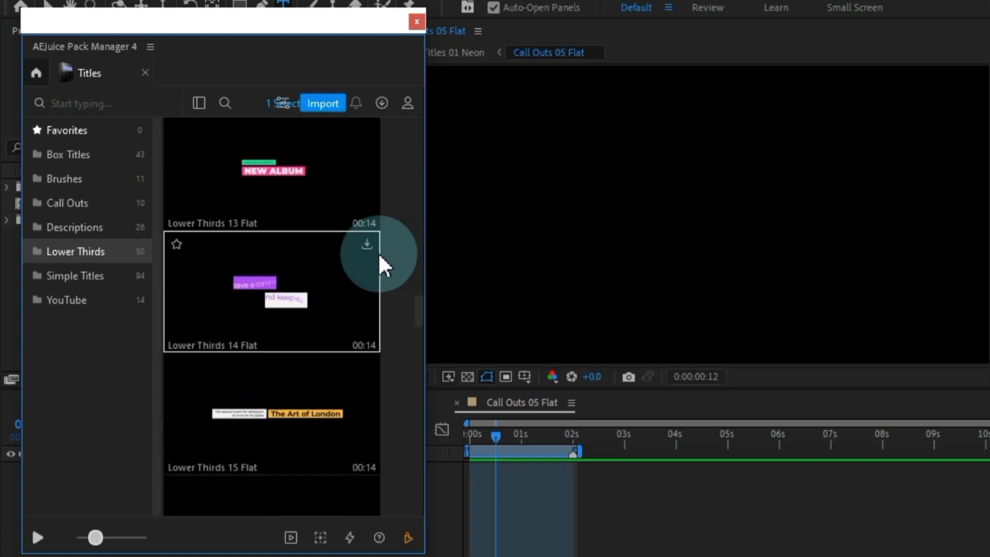
scroll(378, 252, down, 8)
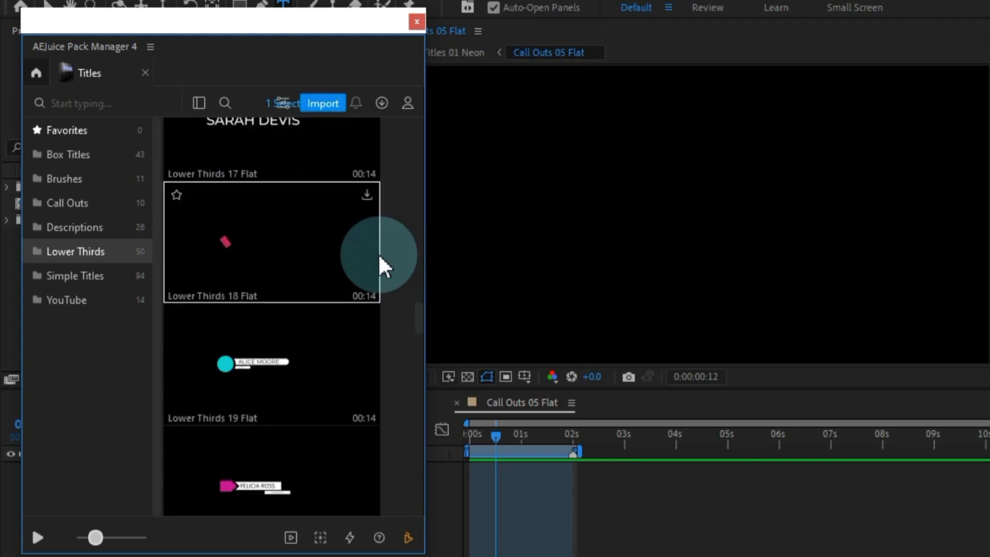
Show the Simple Titles presets and scroll to Simple Titles 03 Flat.
click(72, 276)
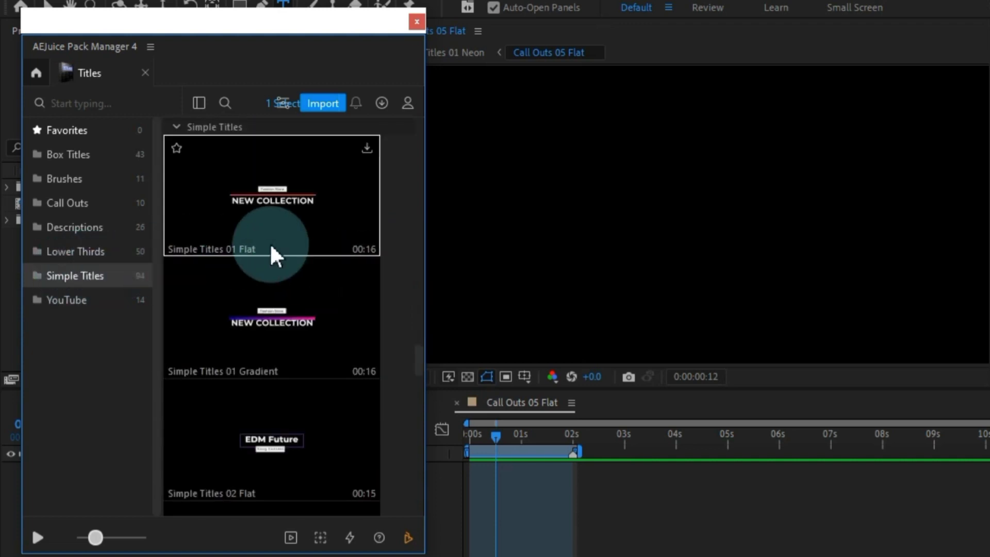
scroll(375, 219, down, 6)
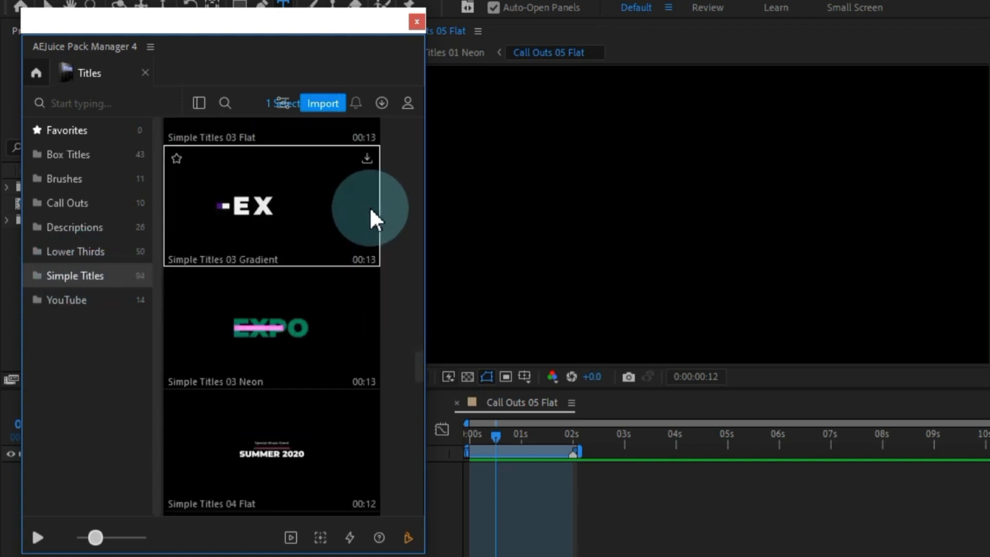
scroll(374, 219, down, 7)
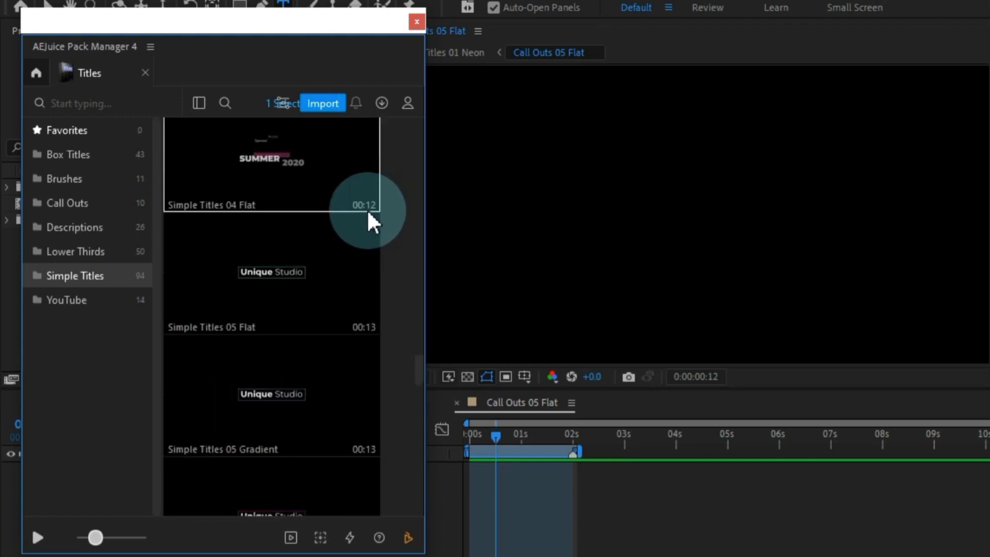
scroll(366, 210, up, 8)
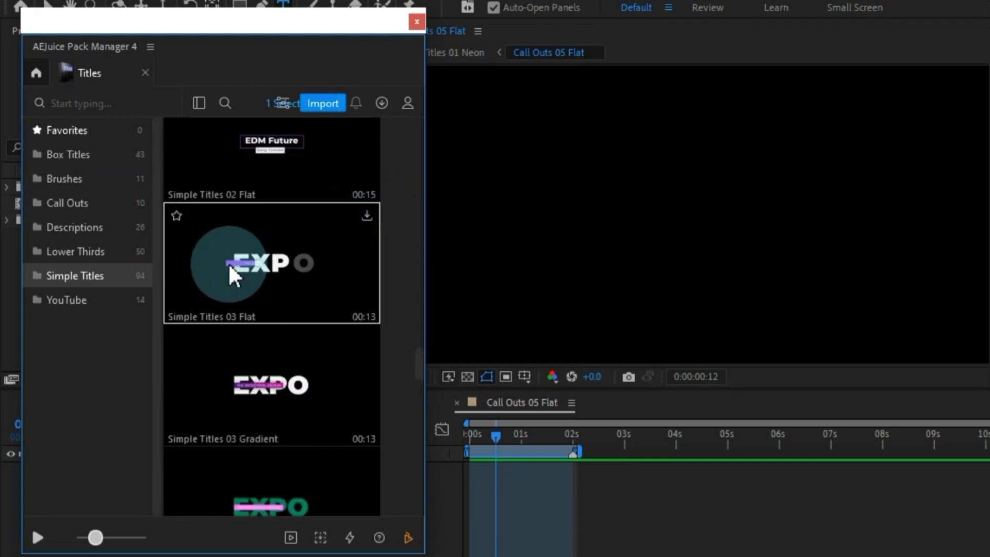
Add Simple Titles 03 Flat to the timeline and preview its EXPO title animation.
drag(349, 318, 474, 439)
key(space)
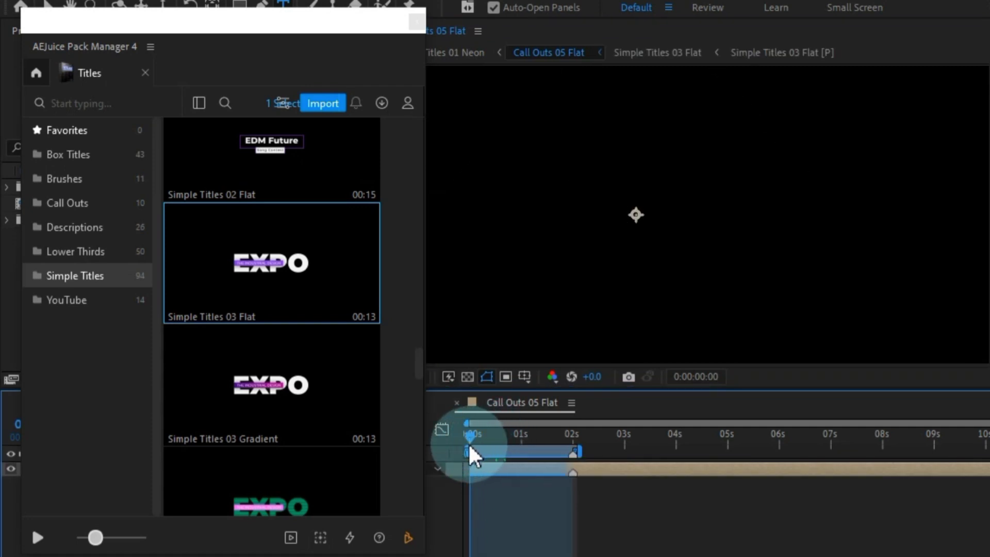
drag(249, 13, 215, 499)
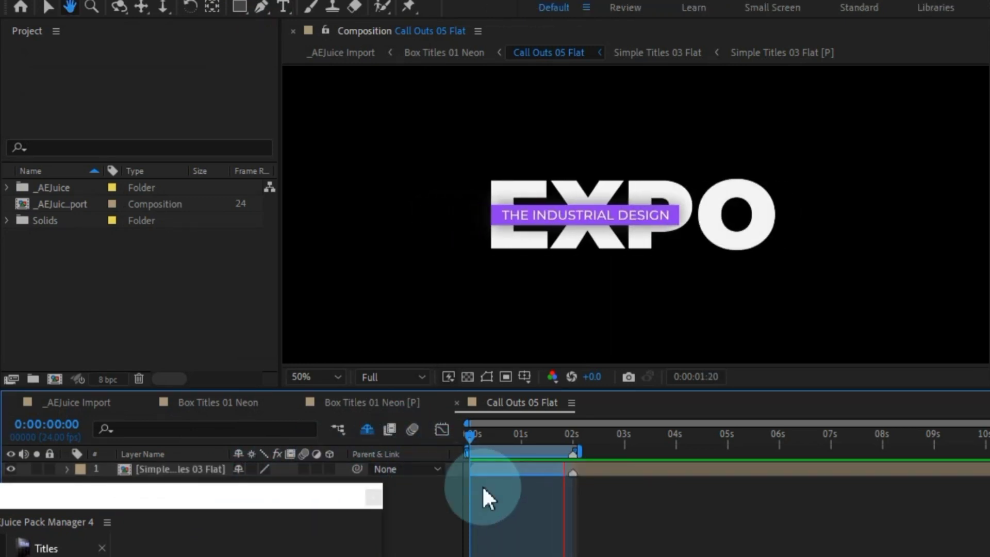
drag(292, 493, 372, 14)
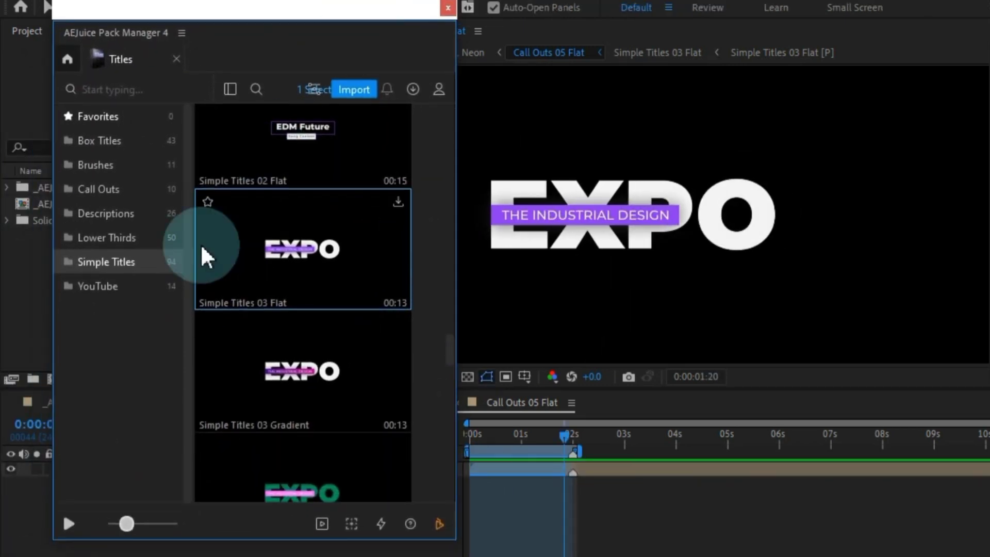
Find YouTube 01 Gradient among the YouTube presets and add it to the composition.
click(122, 287)
scroll(423, 176, down, 4)
scroll(422, 175, down, 18)
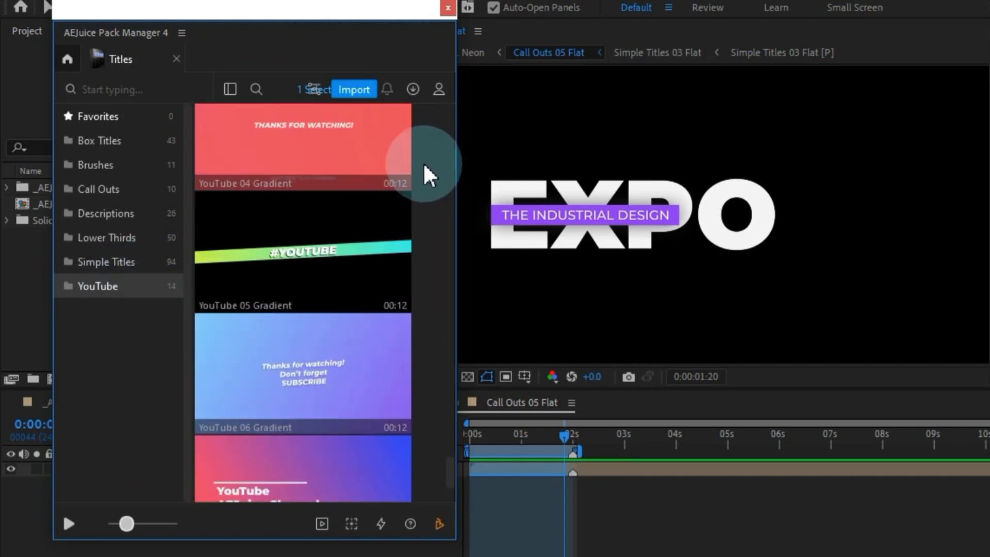
scroll(423, 176, down, 2)
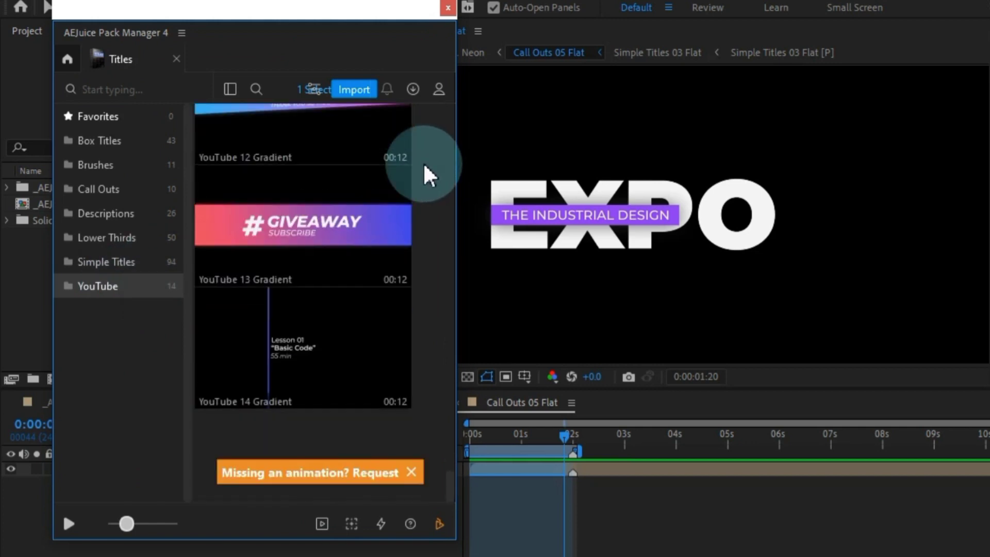
scroll(423, 175, up, 14)
scroll(425, 169, up, 8)
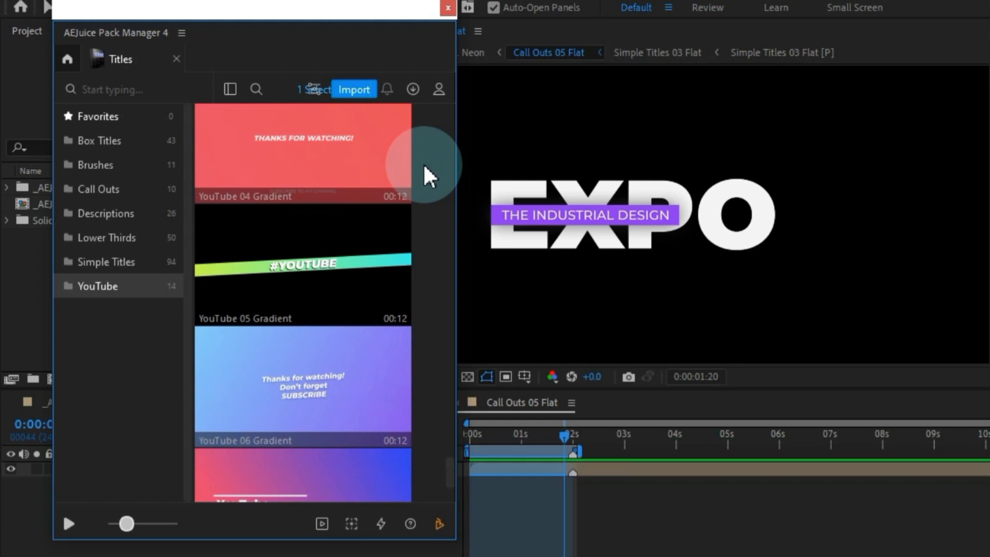
scroll(427, 176, up, 2)
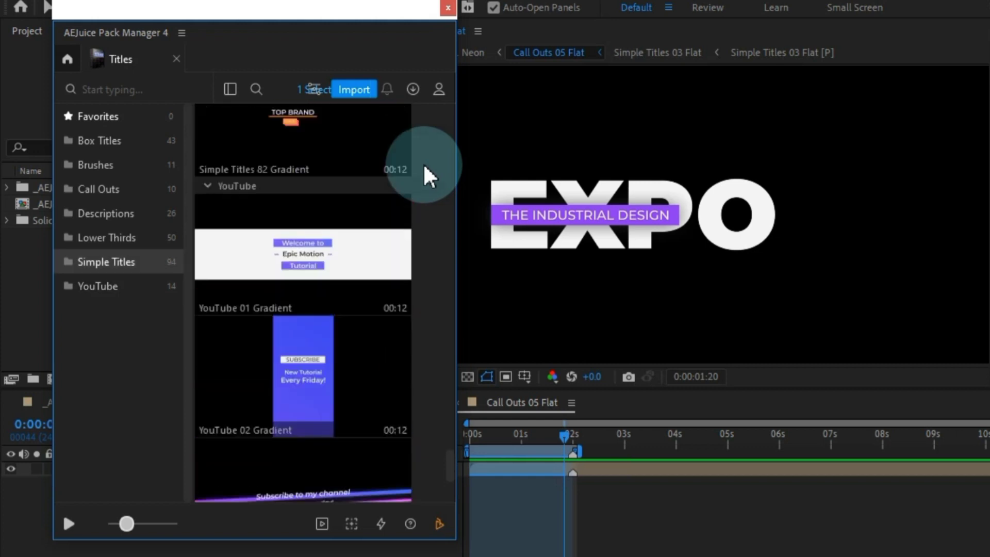
drag(340, 21, 501, 56)
mouse_move(481, 293)
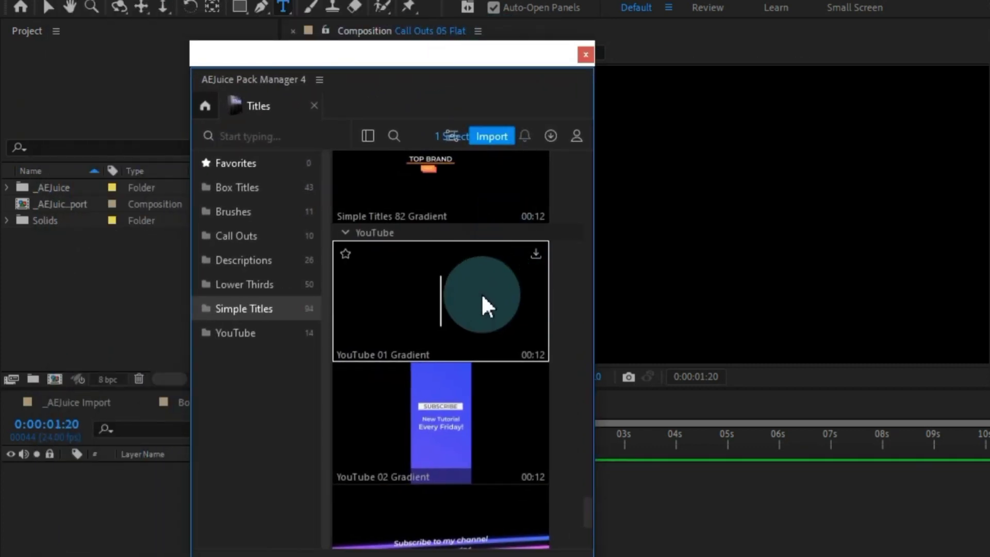
drag(441, 316, 109, 494)
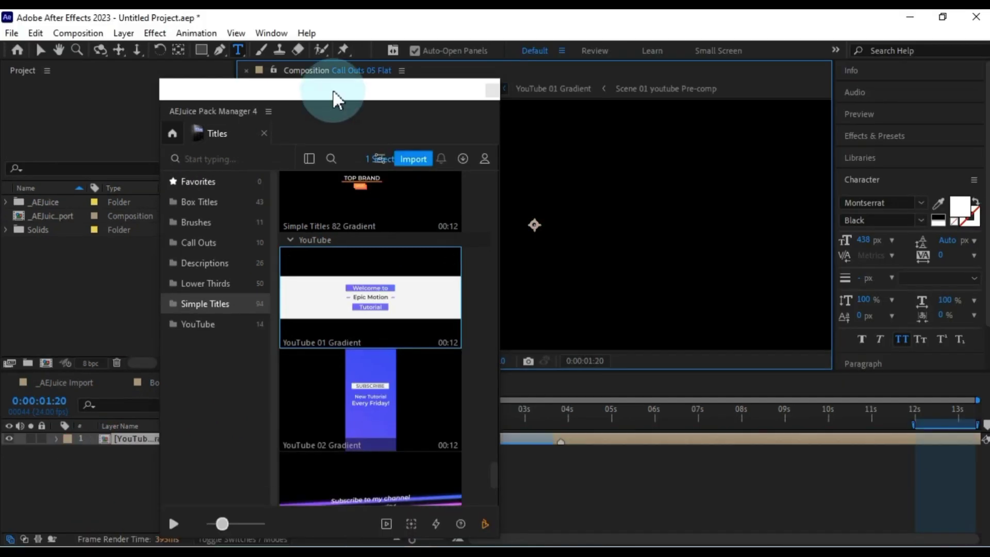
drag(399, 62, 219, 556)
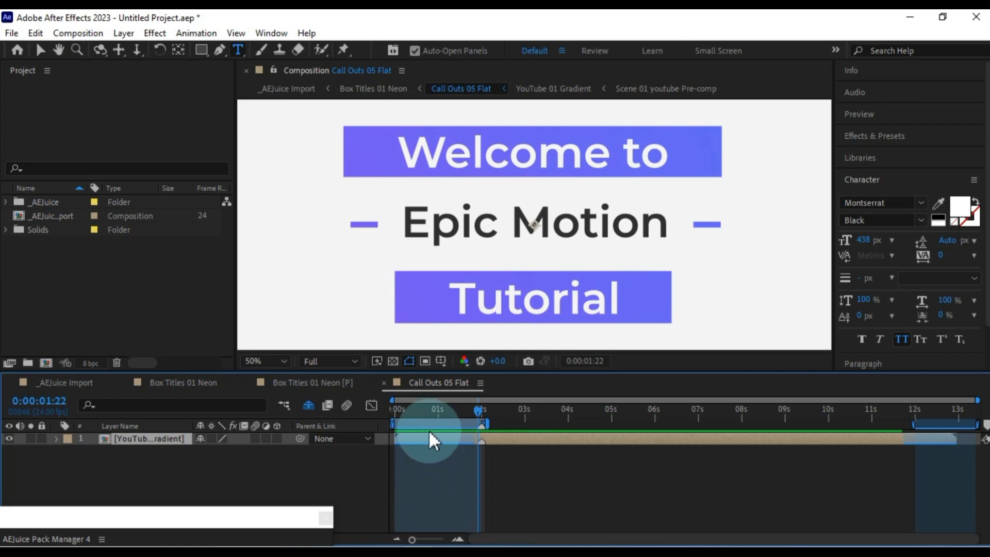
Change the YouTube title's middle line from Epic Motion to After Effects, then preview it.
double_click(428, 437)
double_click(496, 449)
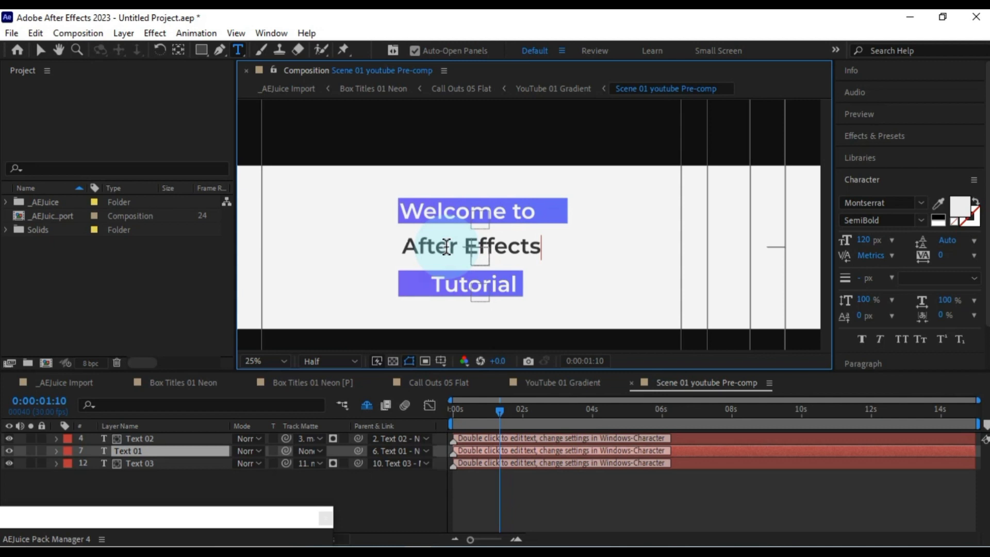
click(194, 299)
click(175, 384)
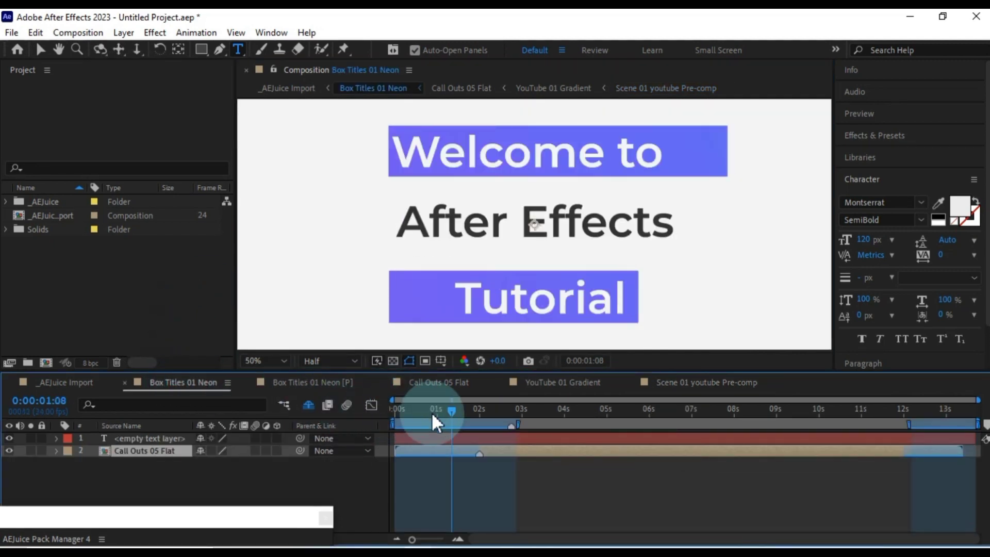
key(space)
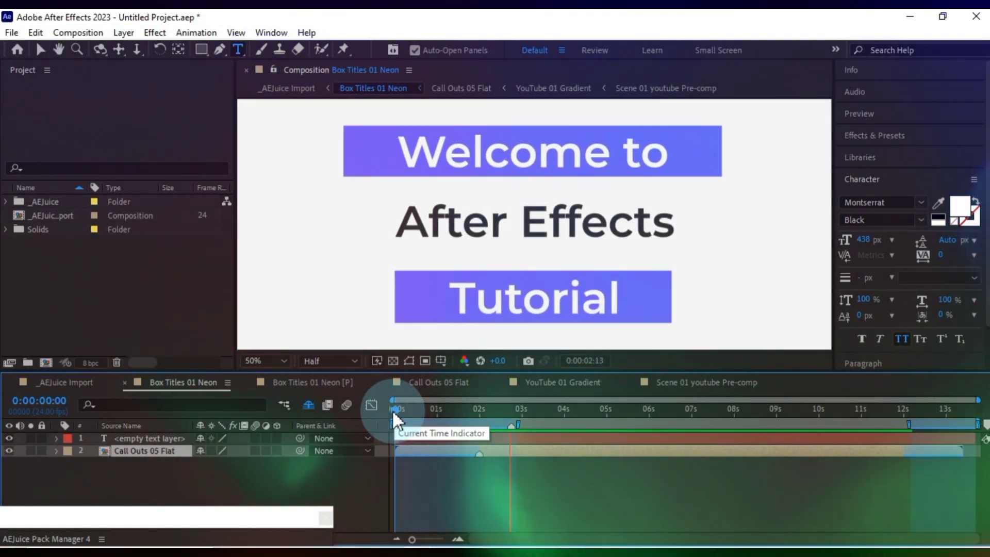
Stop the preview and scroll the AEJuice home grid of packs like CRT Effect and Bokeh Transitions.
key(space)
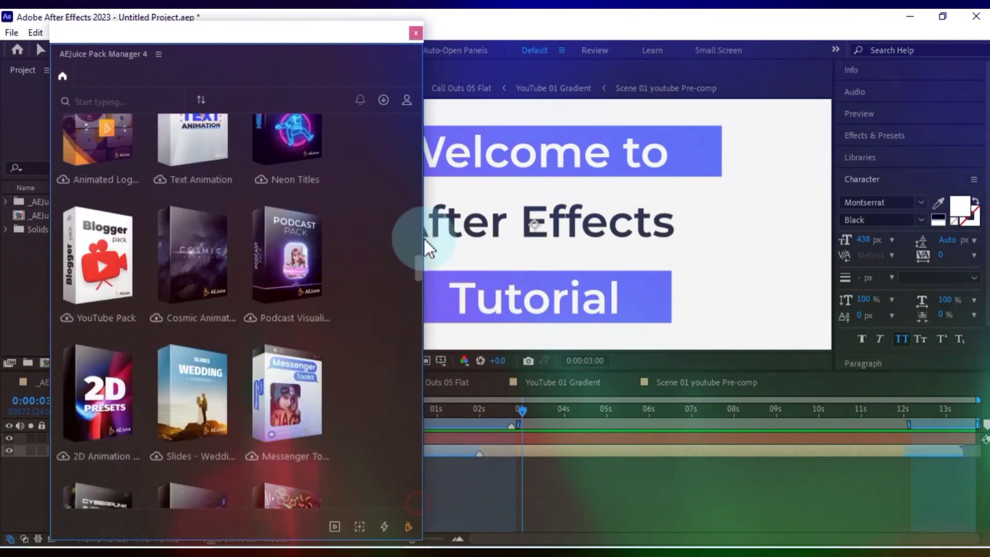
scroll(421, 206, down, 5)
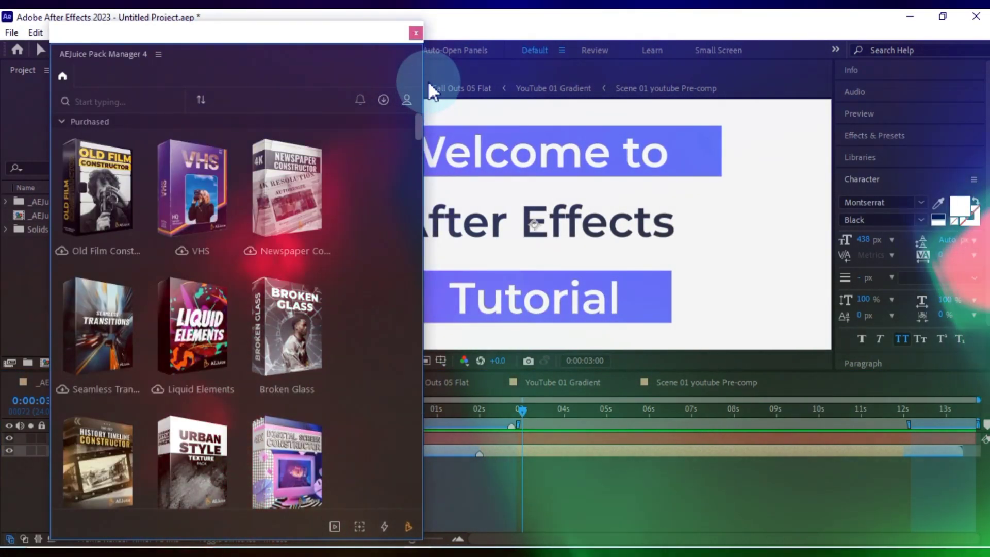
scroll(367, 178, down, 8)
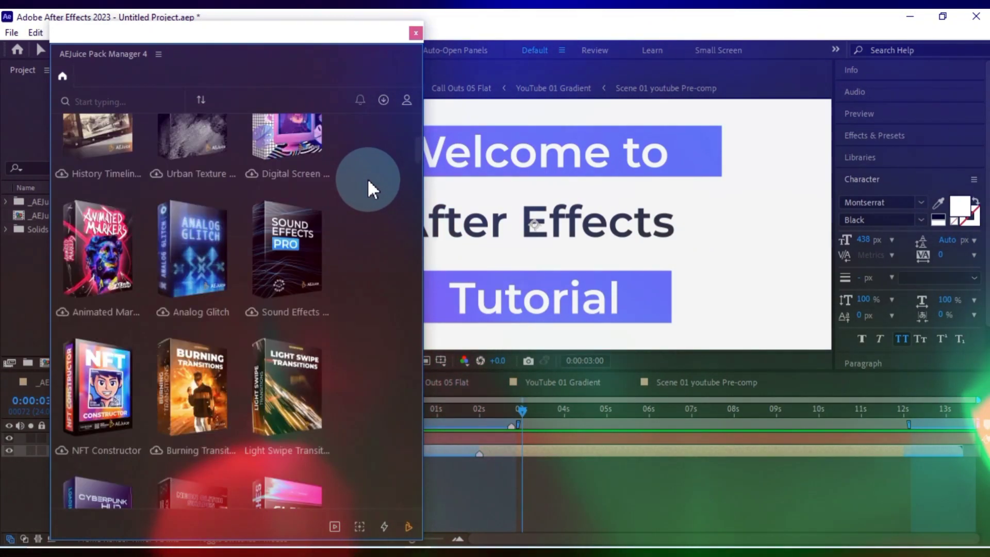
scroll(367, 178, down, 10)
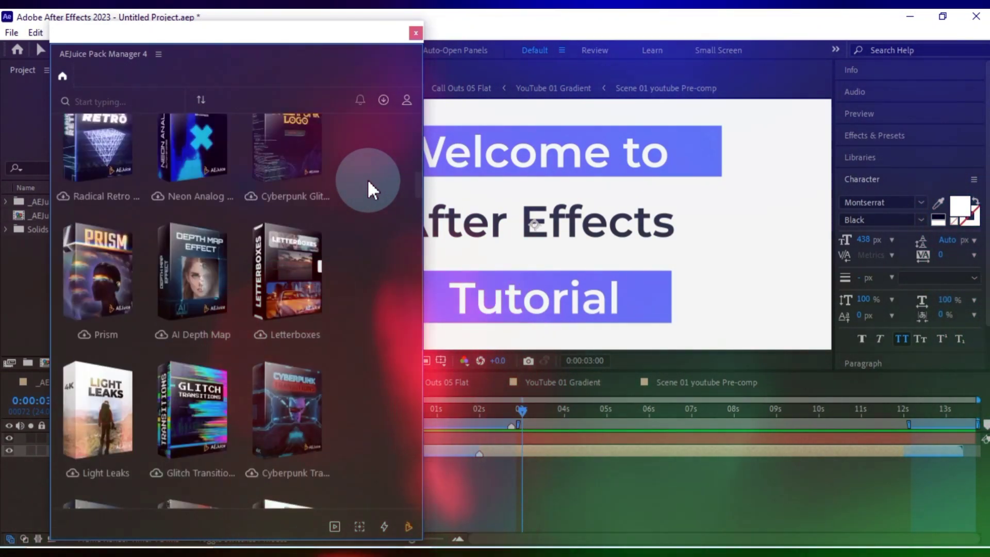
scroll(367, 179, down, 8)
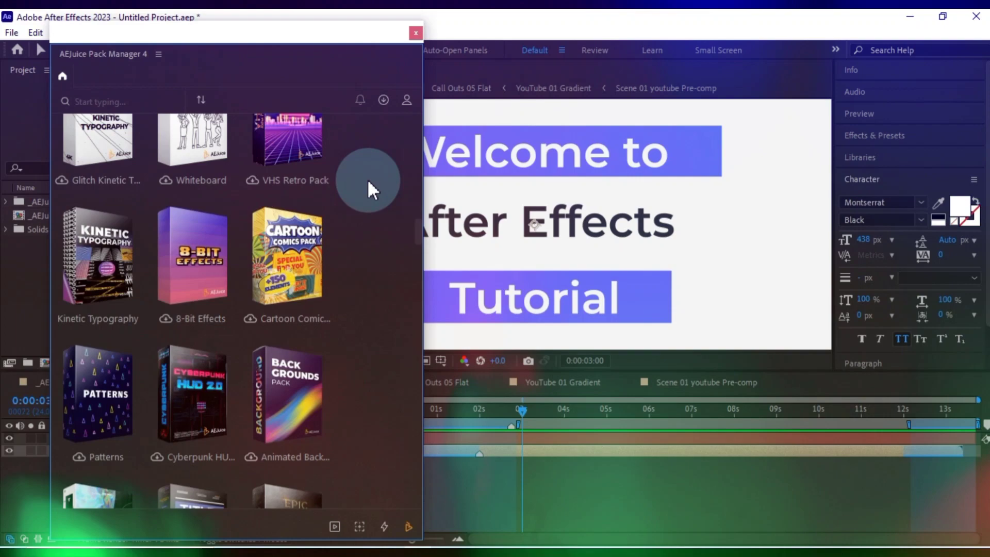
scroll(367, 178, down, 8)
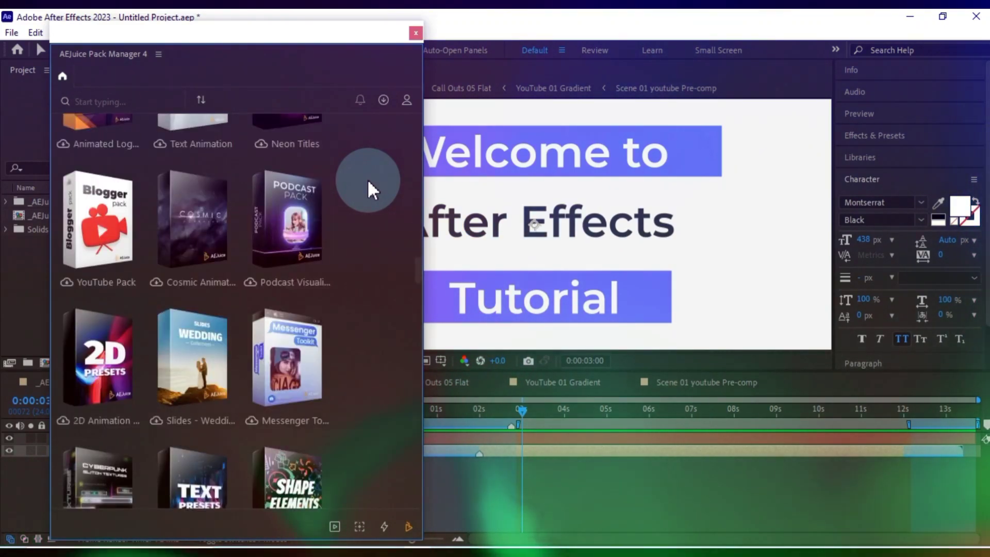
scroll(367, 178, down, 8)
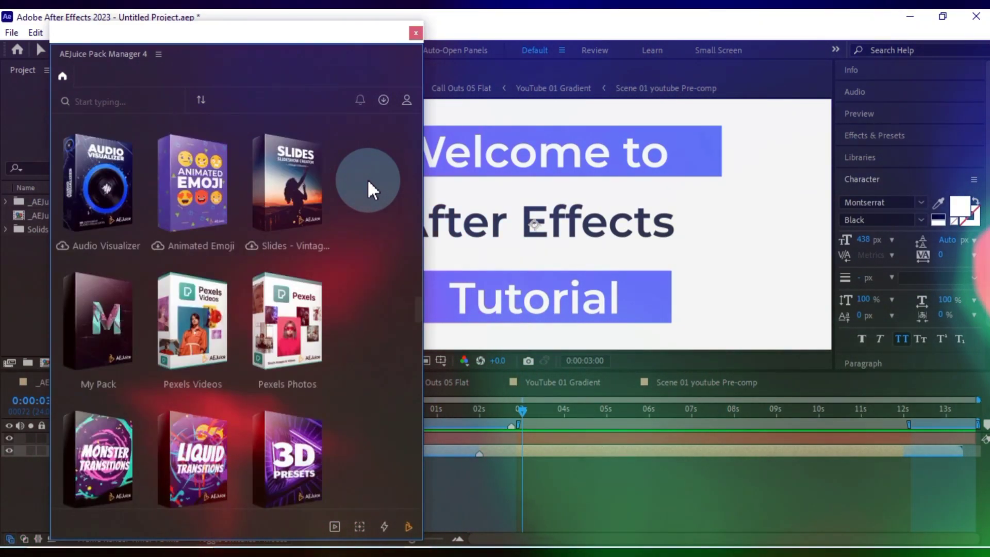
scroll(369, 182, down, 12)
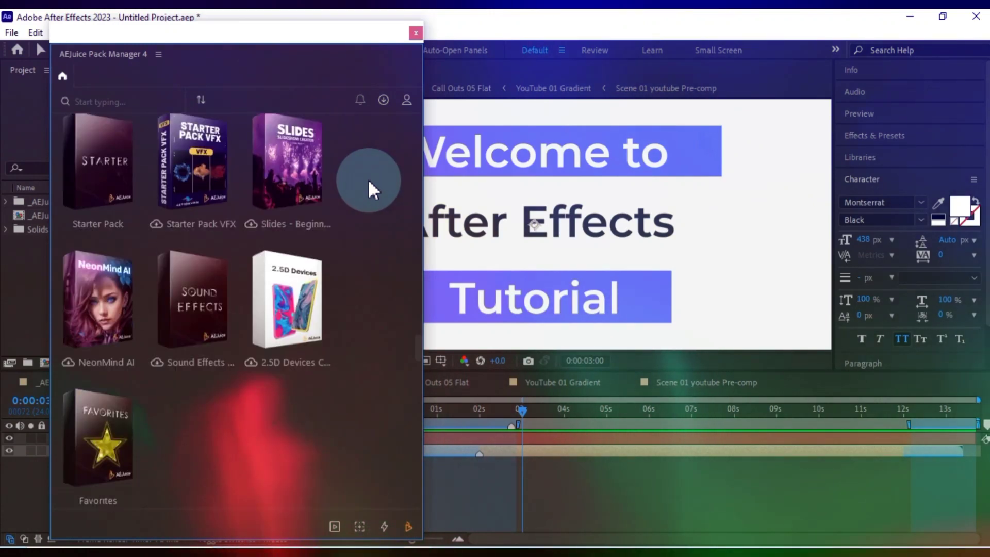
scroll(369, 182, down, 8)
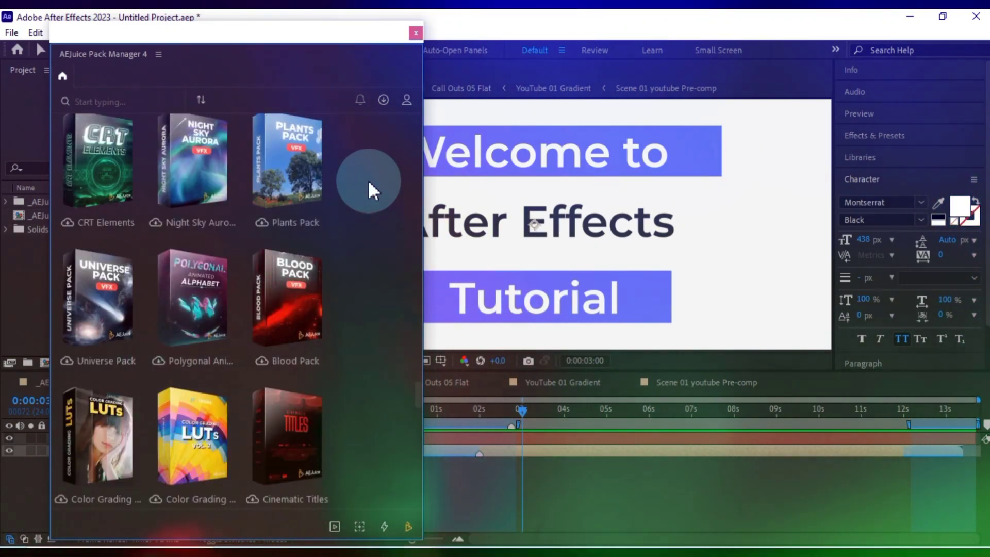
scroll(370, 183, down, 16)
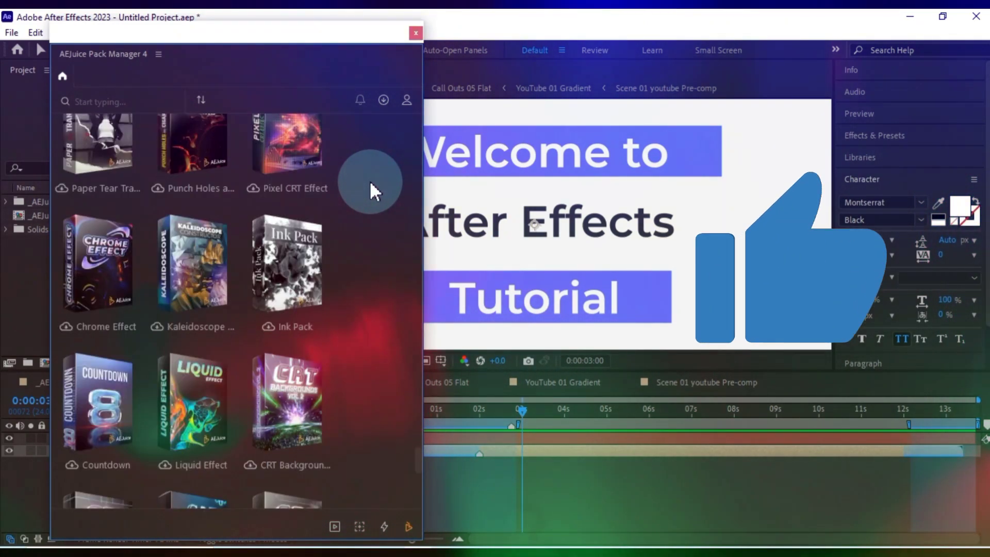
scroll(370, 180, down, 1)
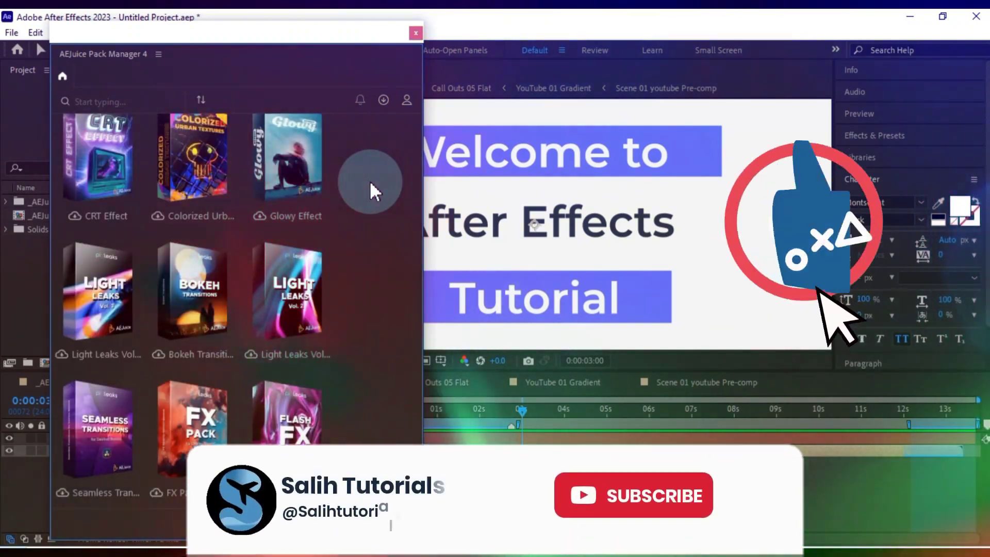